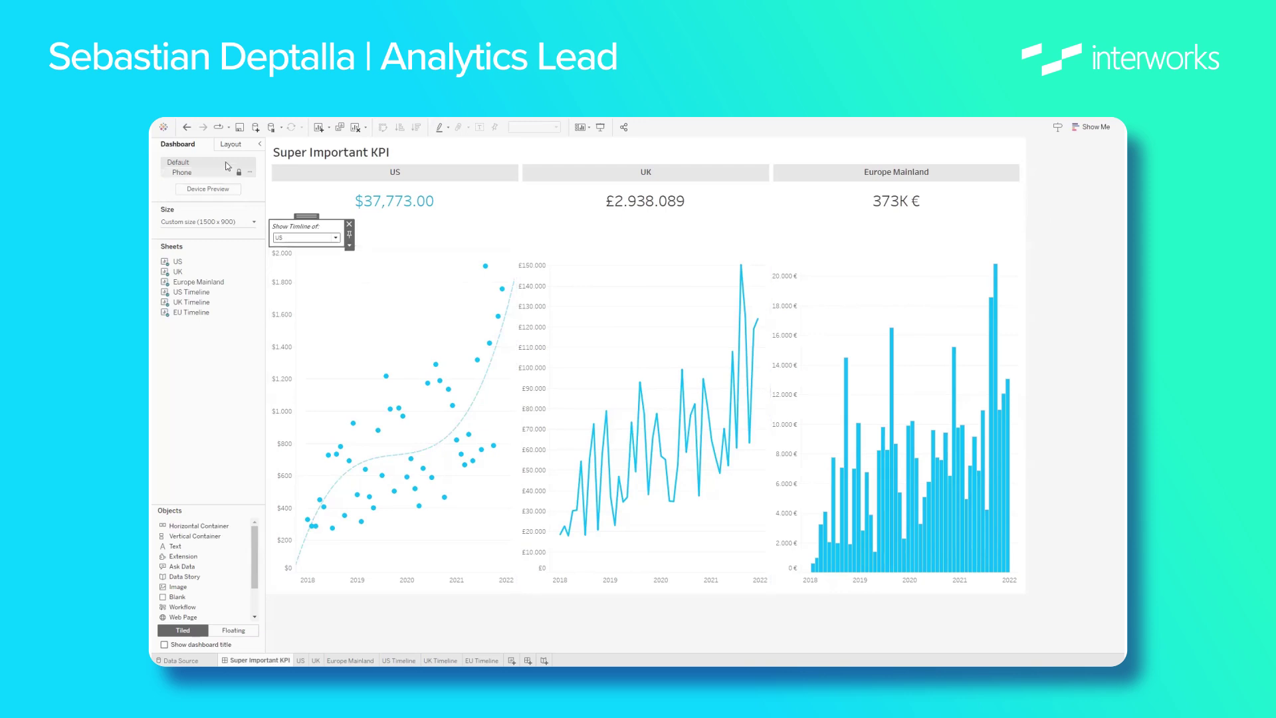
Inspect the dashboard's item hierarchy and the options of the horizontal container that holds the three timeline charts
click(231, 145)
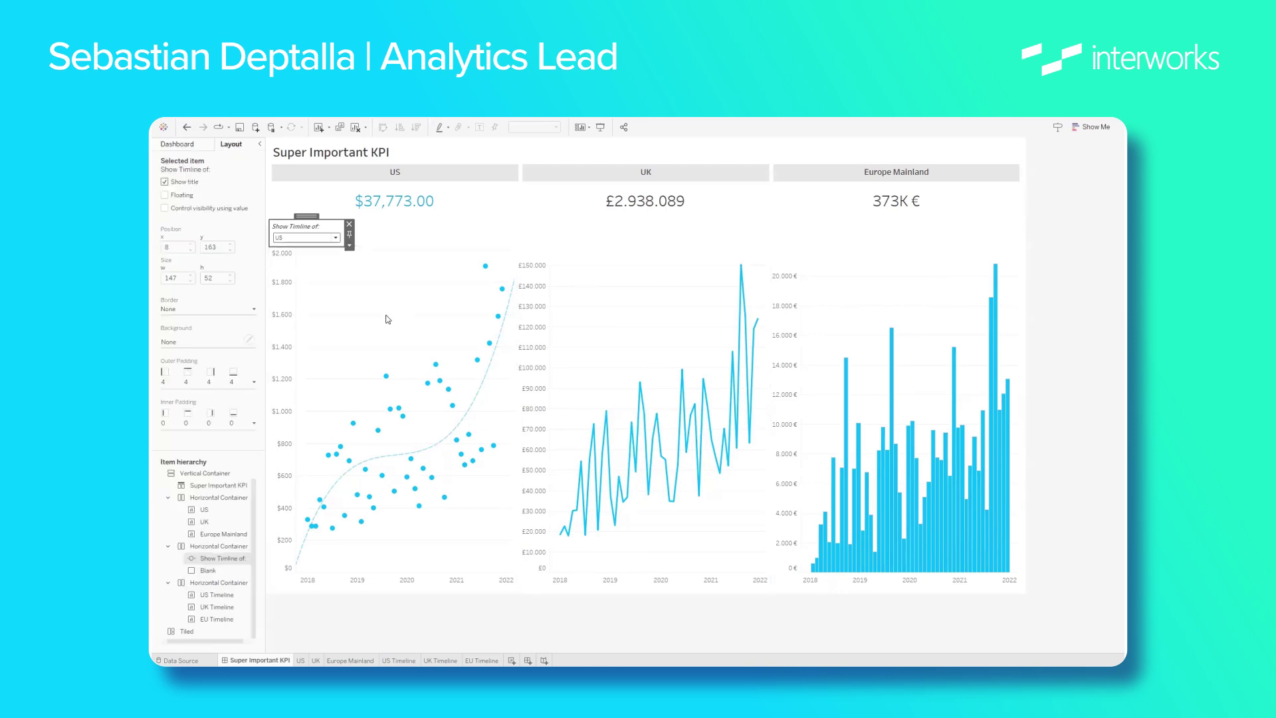
click(408, 283)
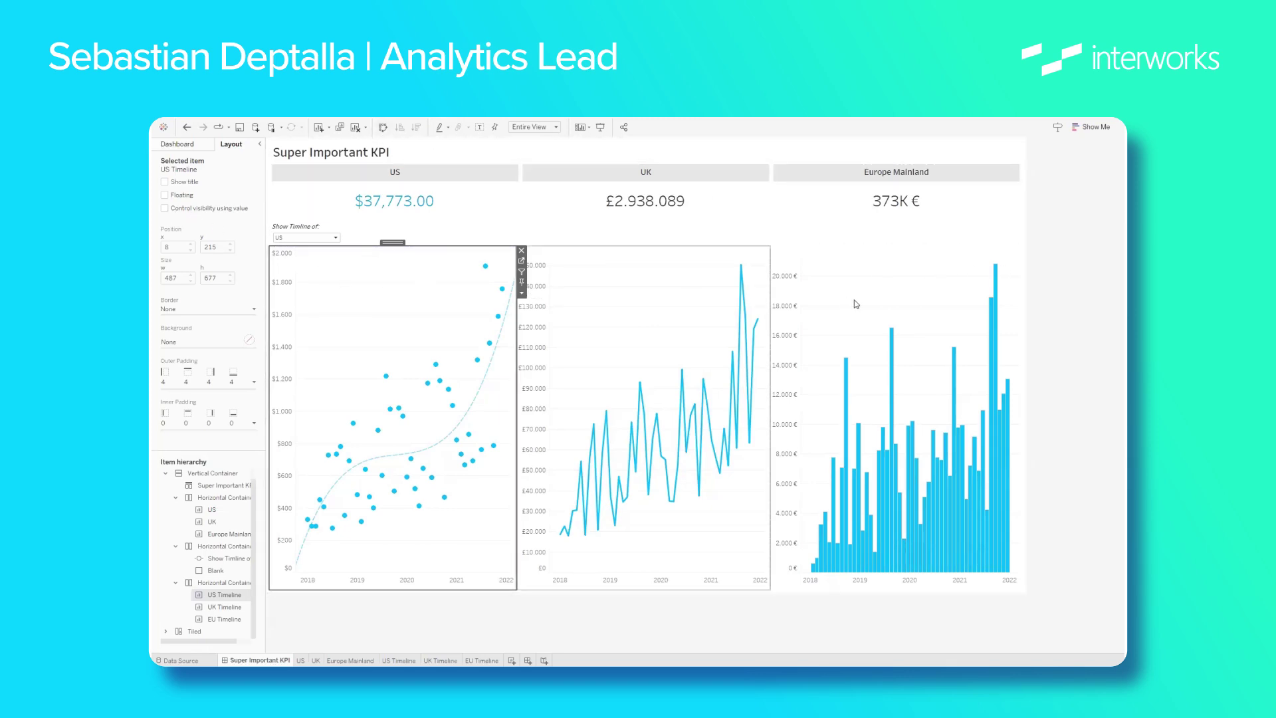
click(1050, 291)
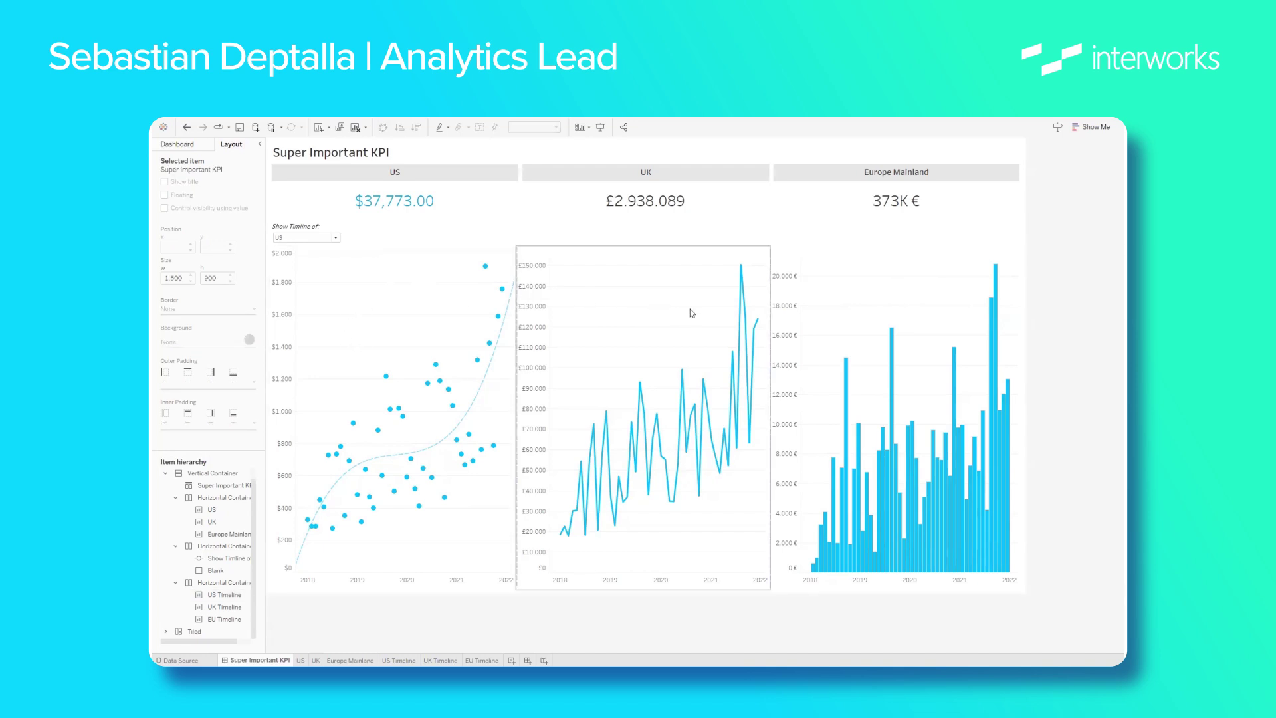
click(218, 583)
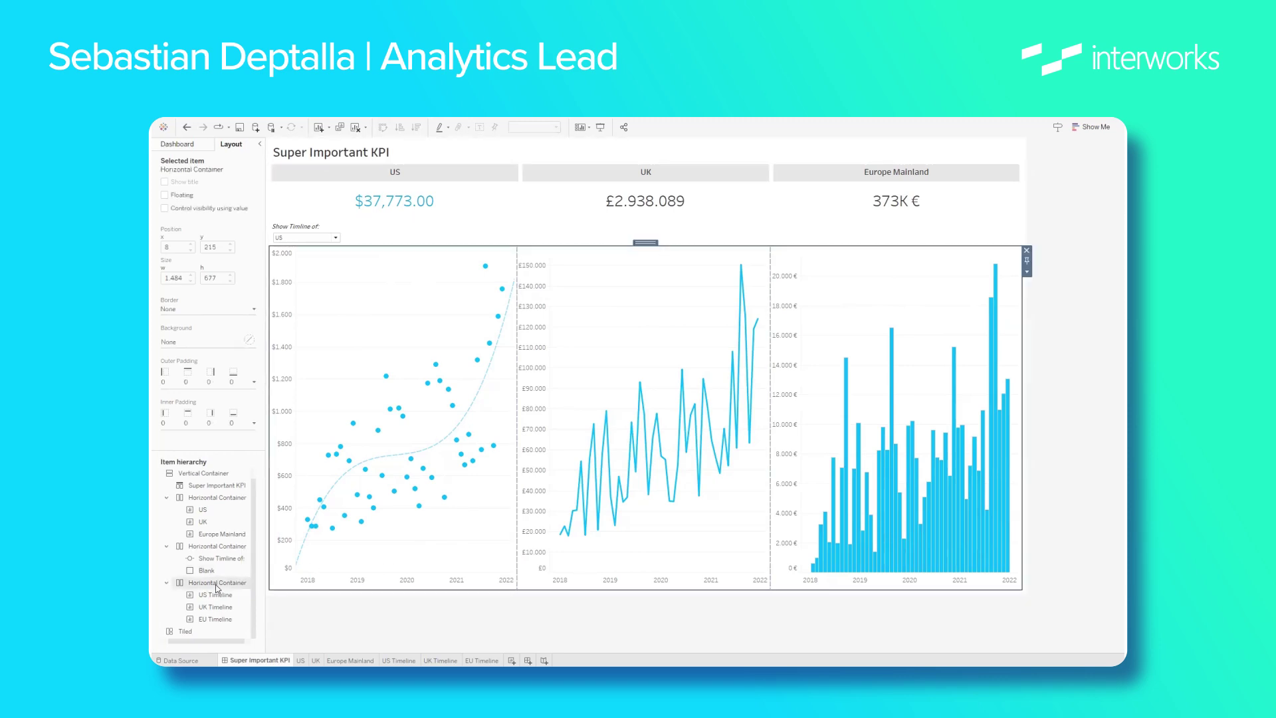
click(1026, 272)
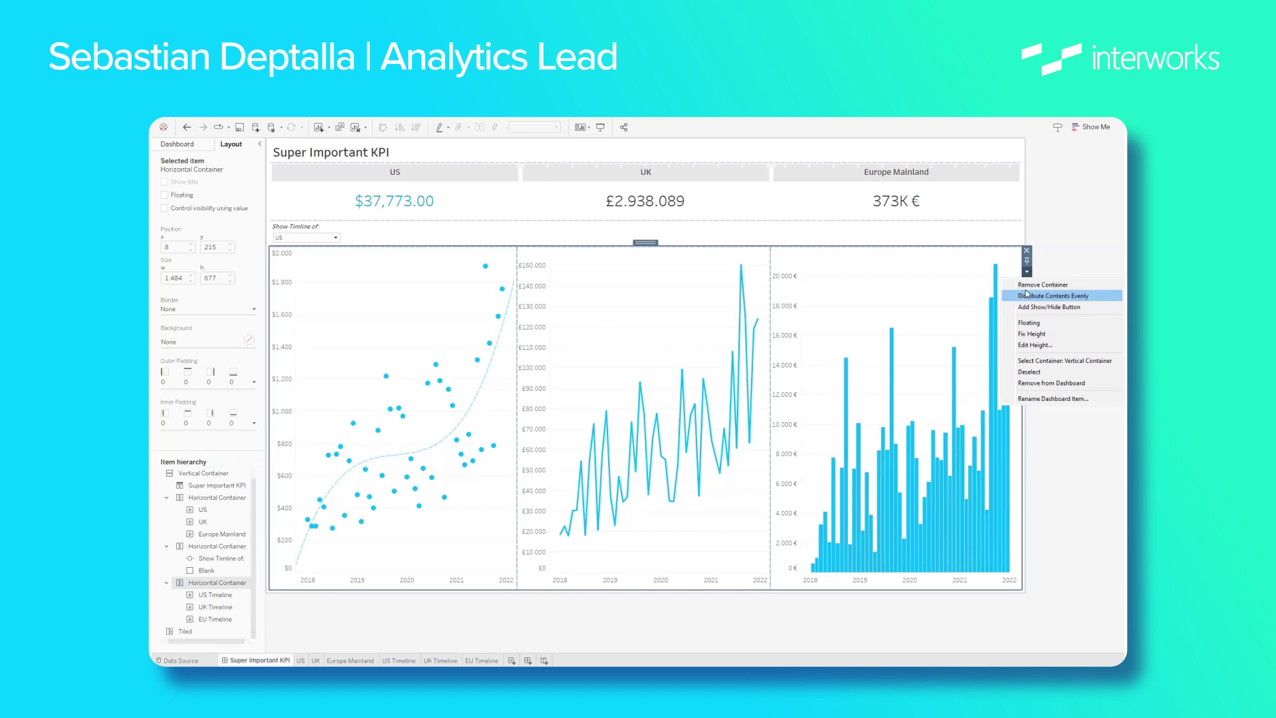
click(1064, 235)
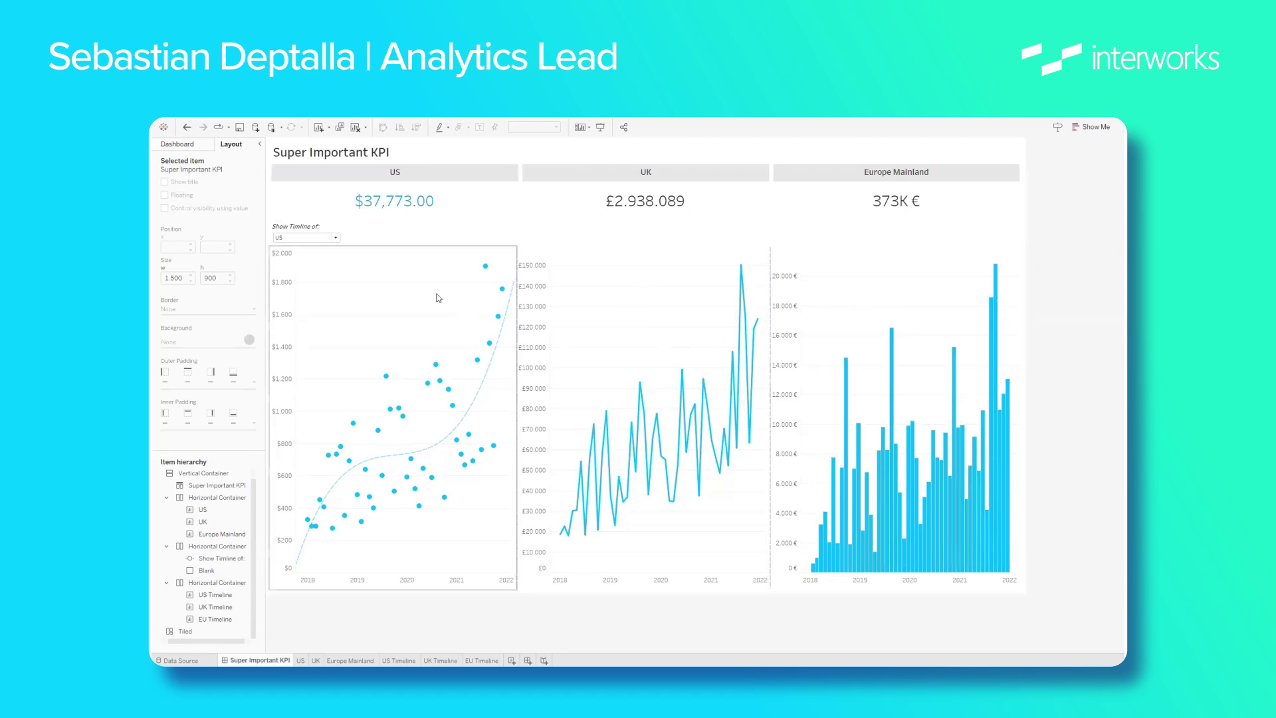
Show the US Timeline chart's title on the dashboard and hide it again
click(396, 279)
right_click(397, 278)
click(522, 294)
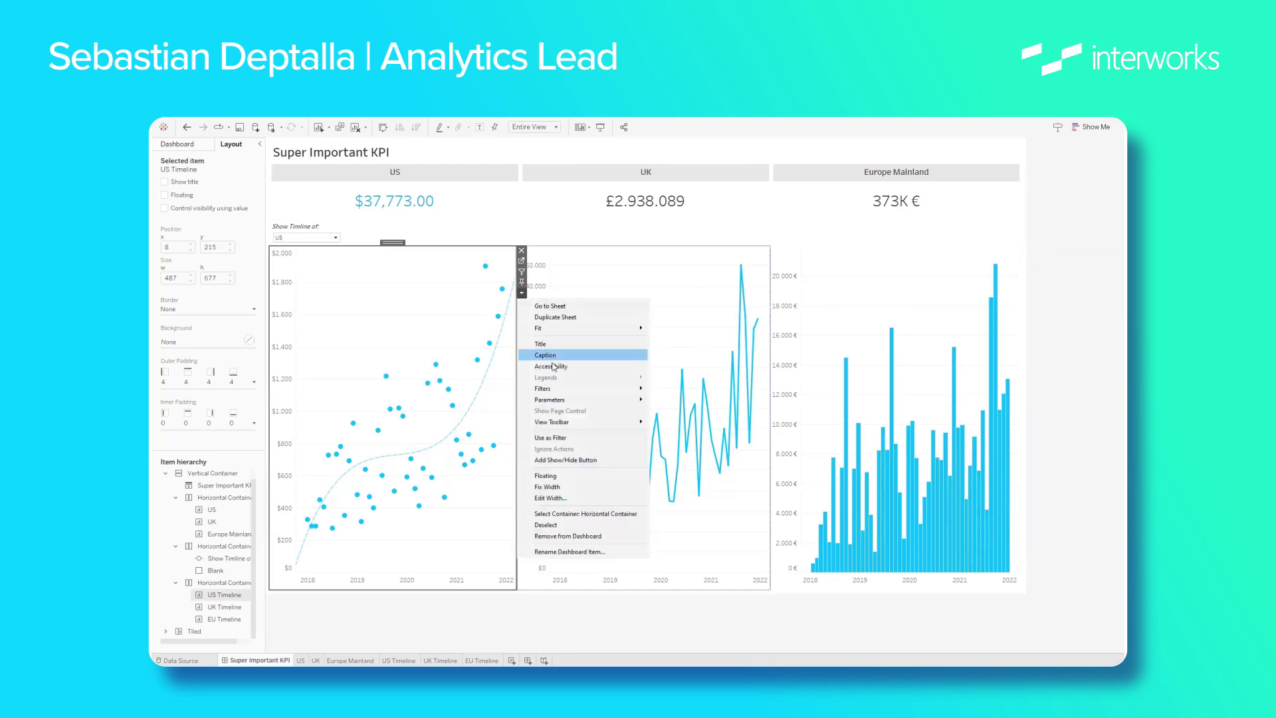
click(576, 351)
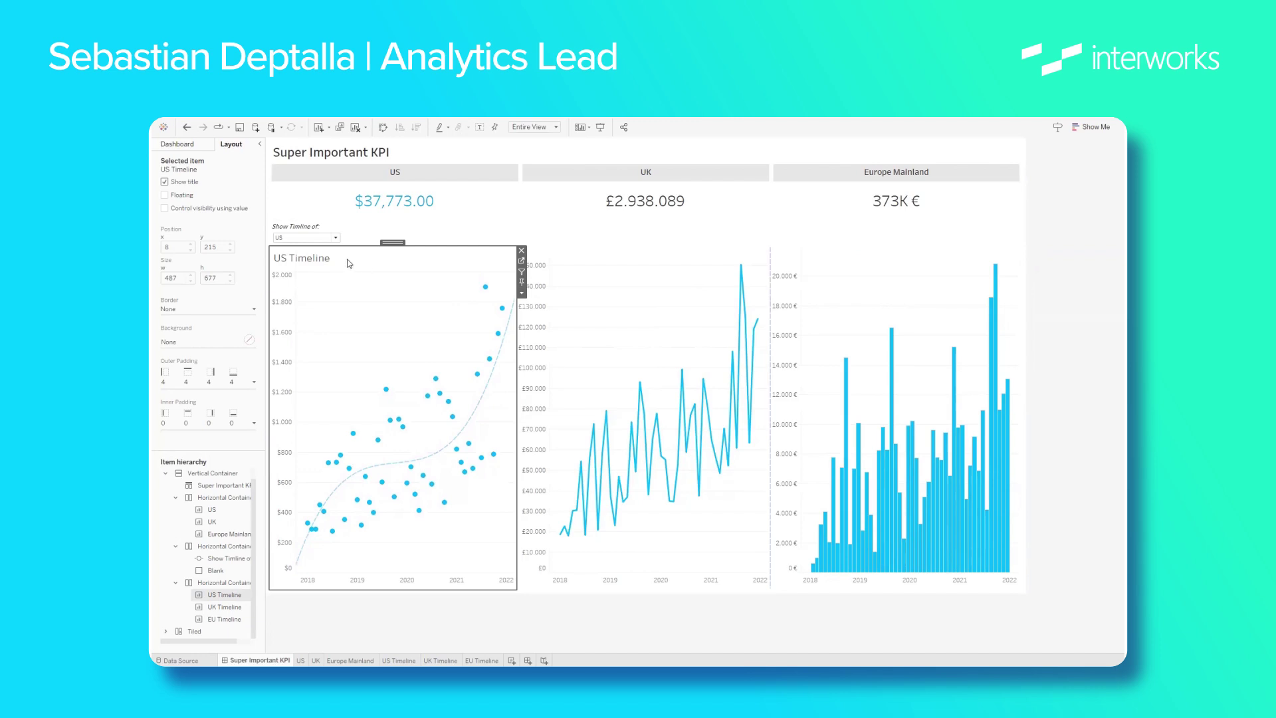
right_click(301, 260)
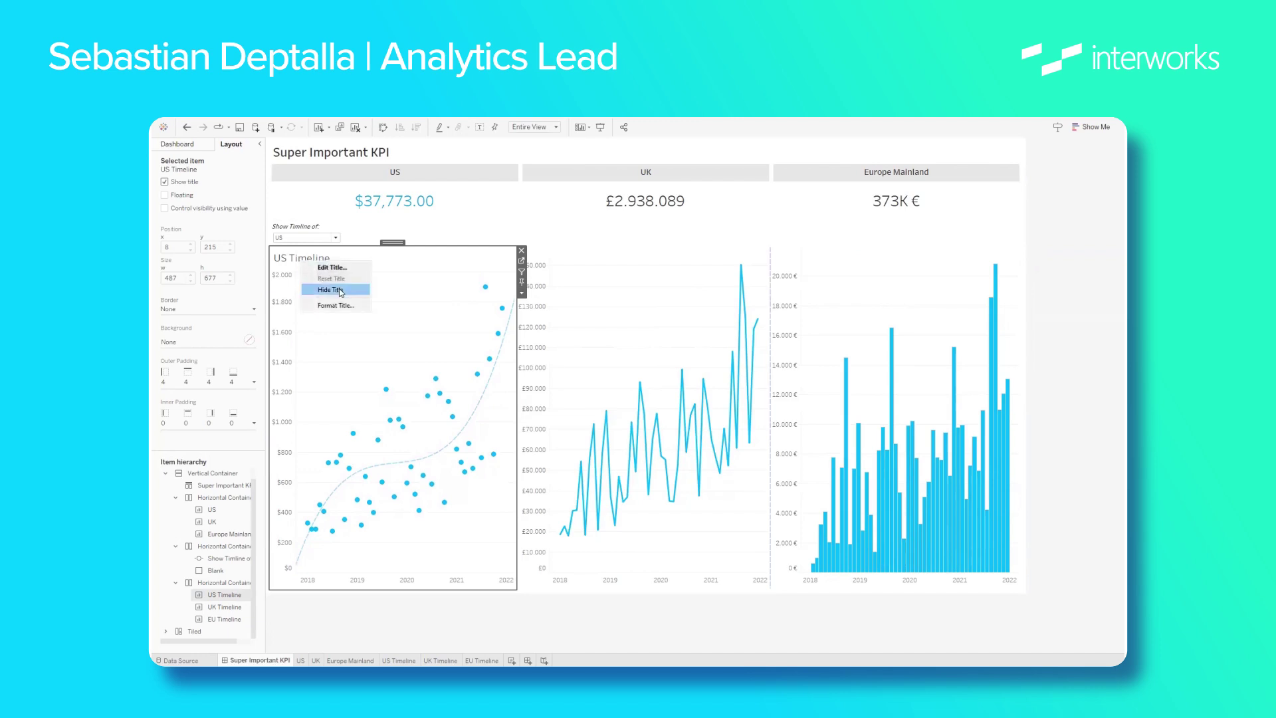
click(340, 290)
click(1066, 280)
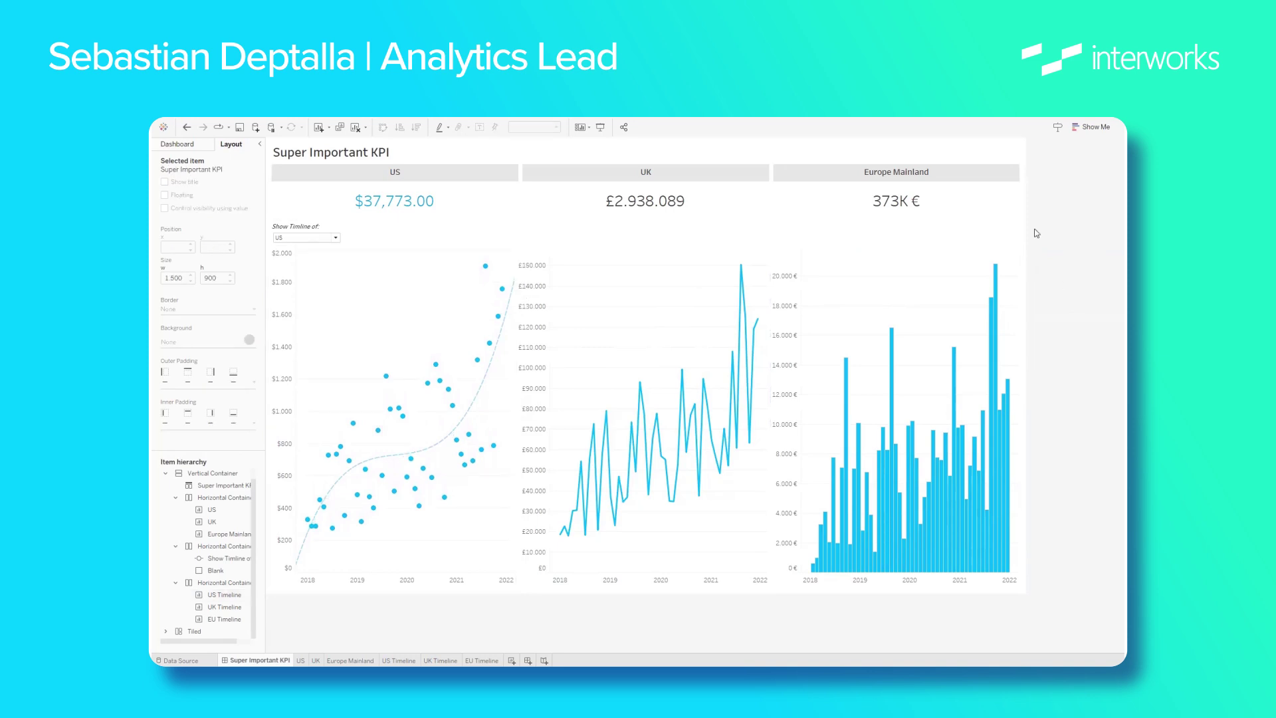
On the US Timeline sheet, create a calculated field named Swapper Field with the formula [Swapper]
click(316, 230)
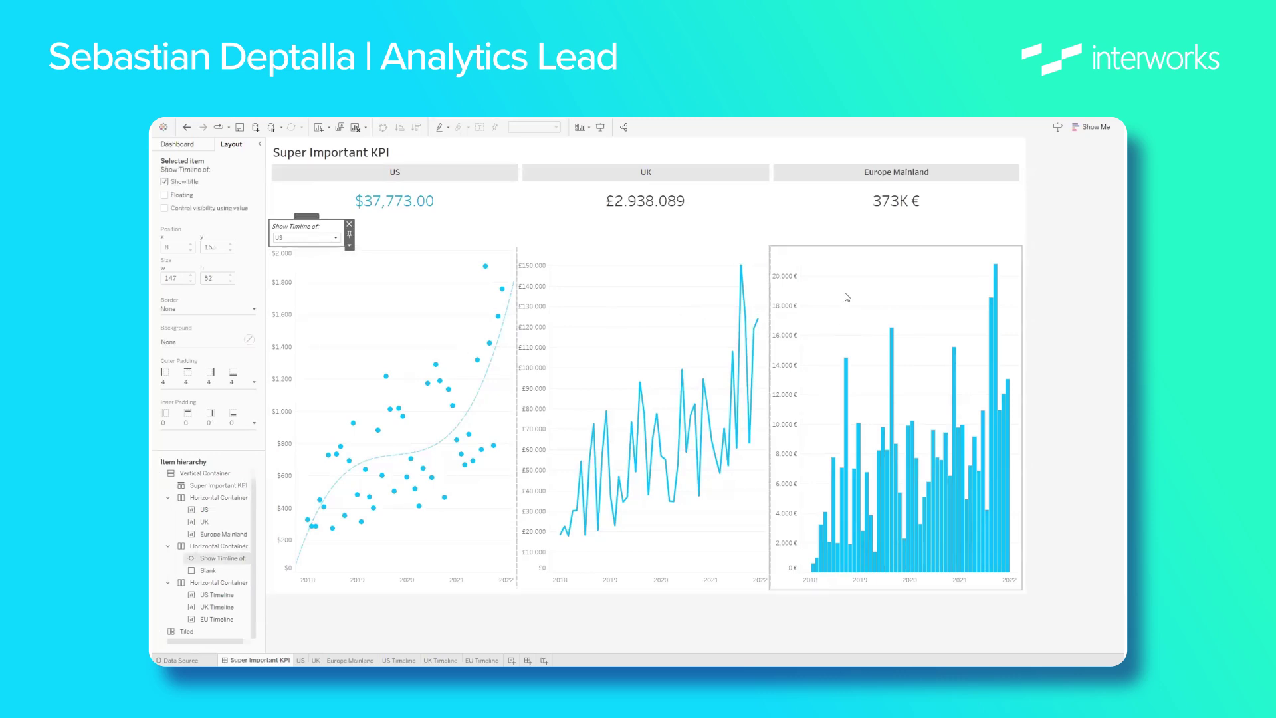
click(429, 495)
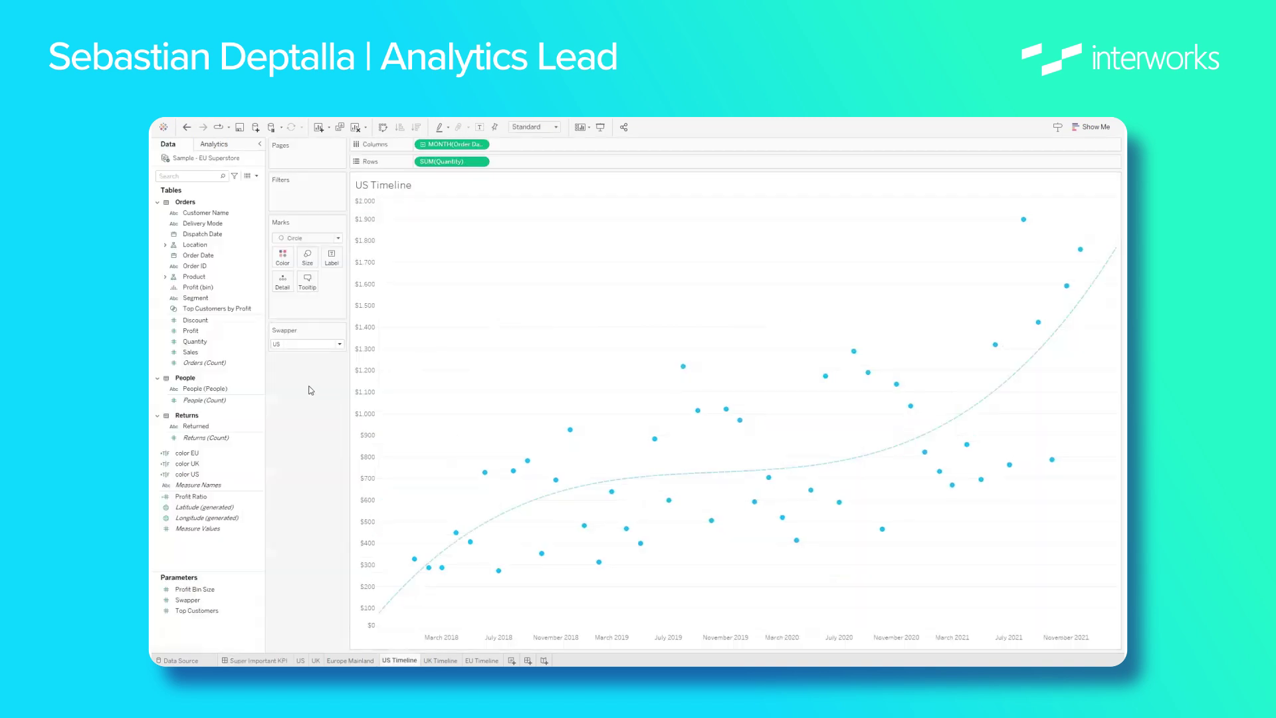
click(257, 175)
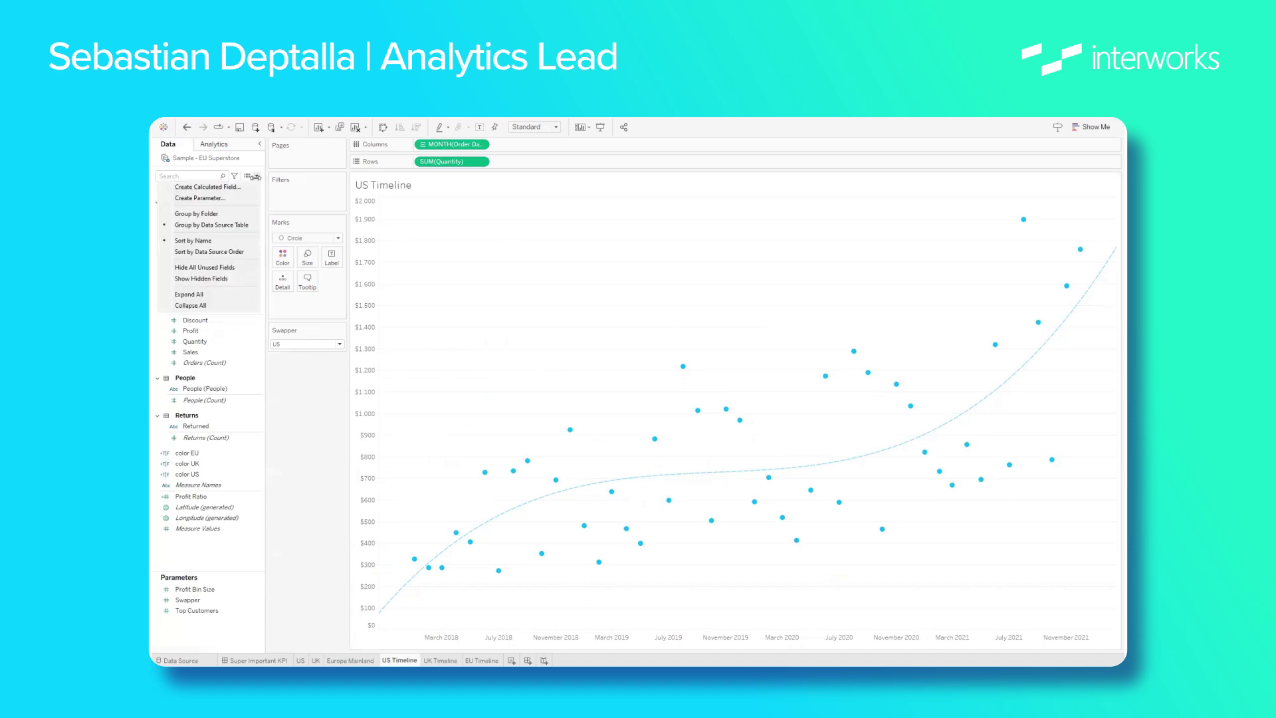
click(199, 185)
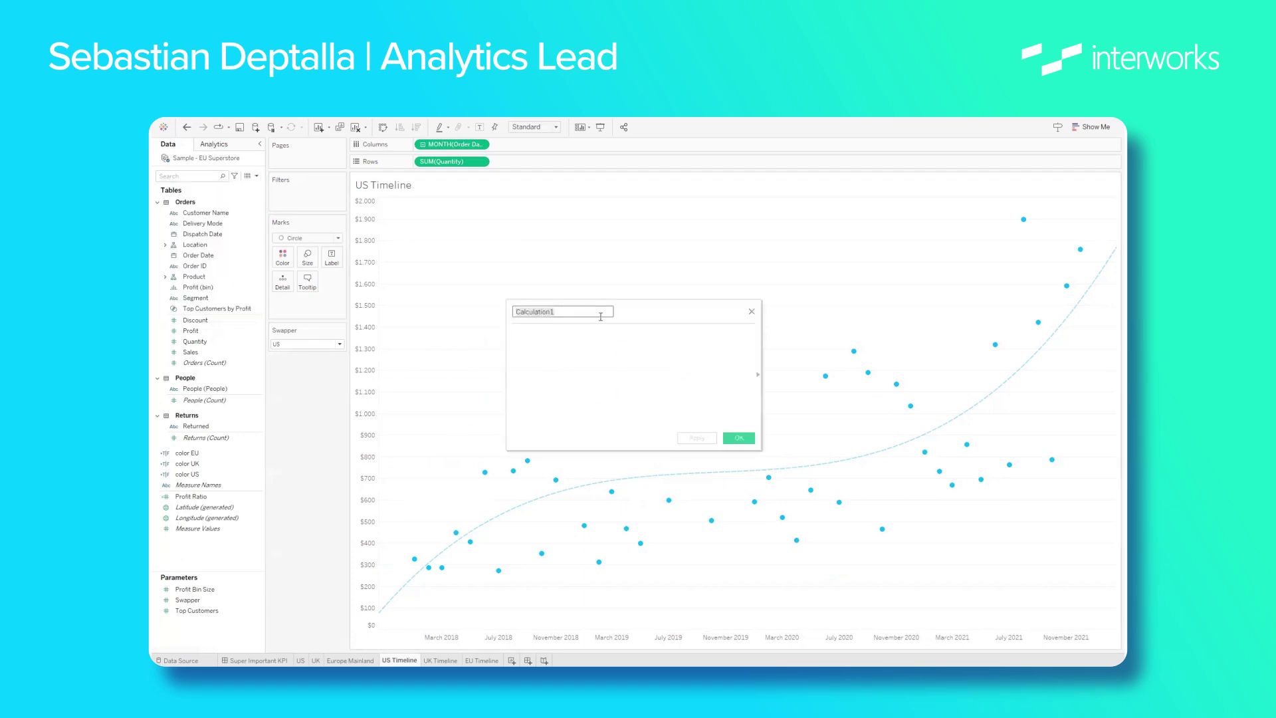
text(Swapper Field)
drag(187, 600, 606, 380)
scroll(593, 376, up, 3)
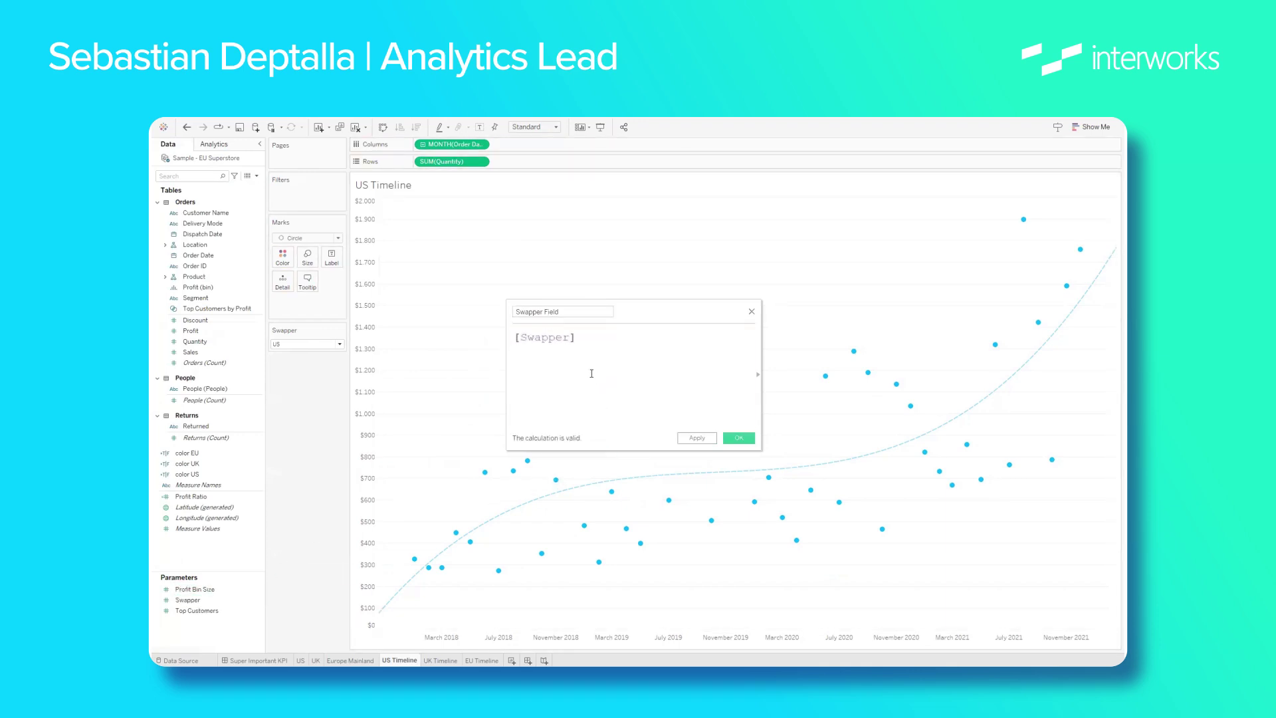
Review the Swapper parameter's data type and its list of allowable values
click(201, 601)
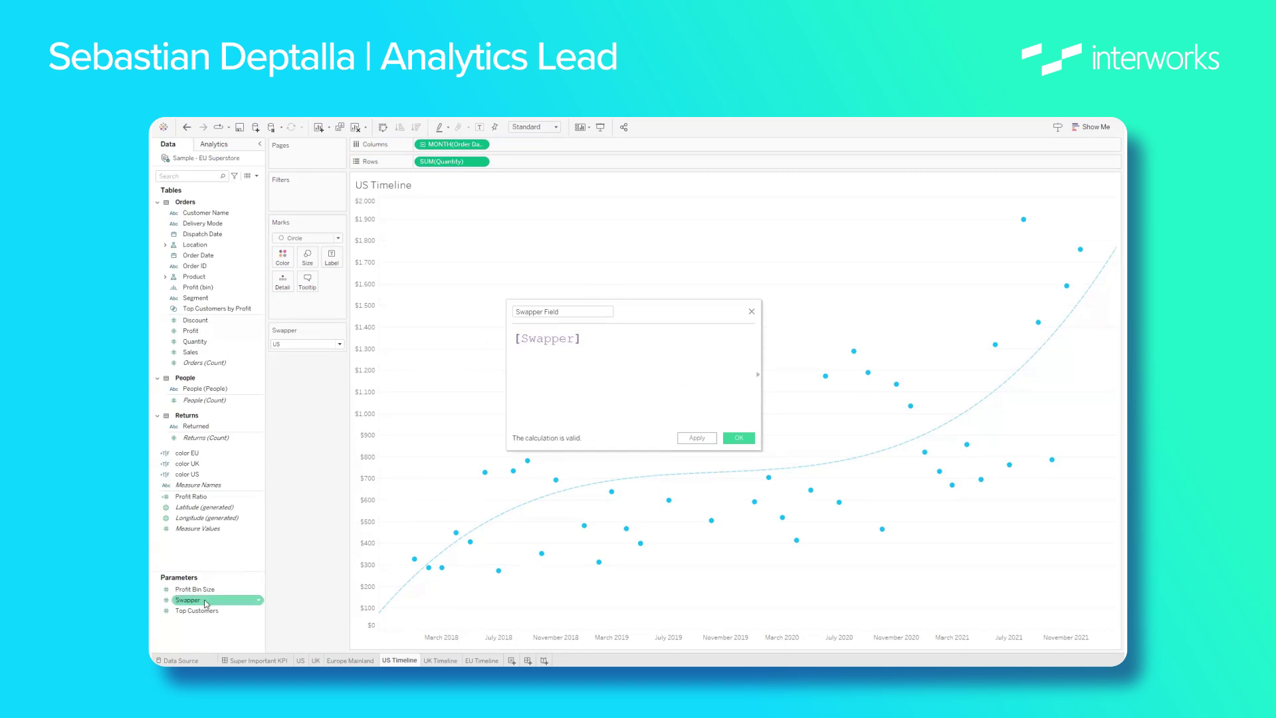
right_click(201, 600)
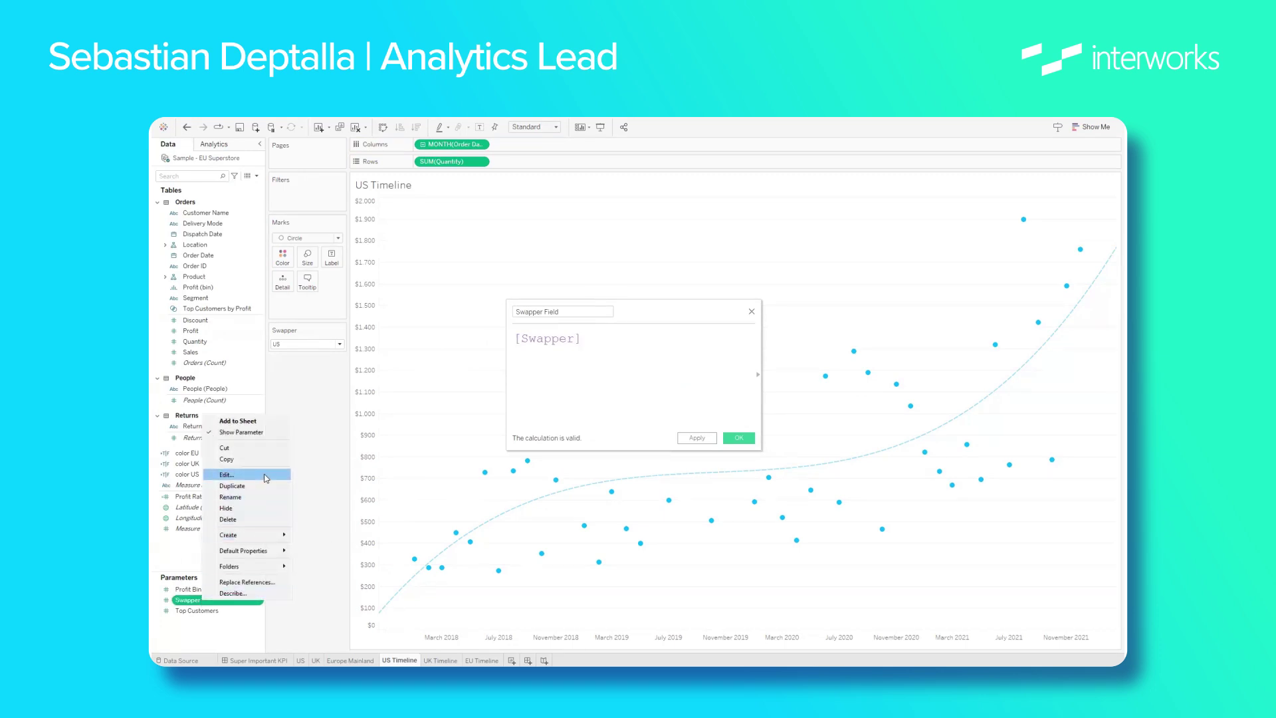
click(229, 474)
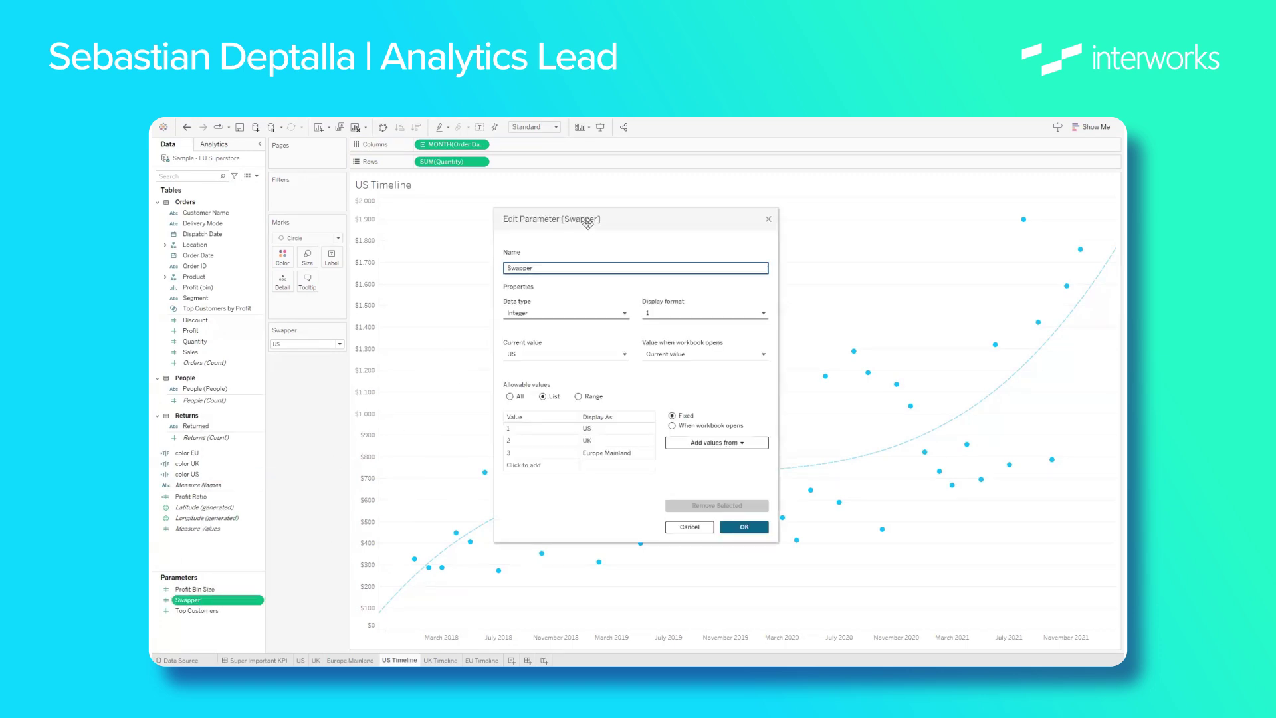
drag(588, 224, 320, 205)
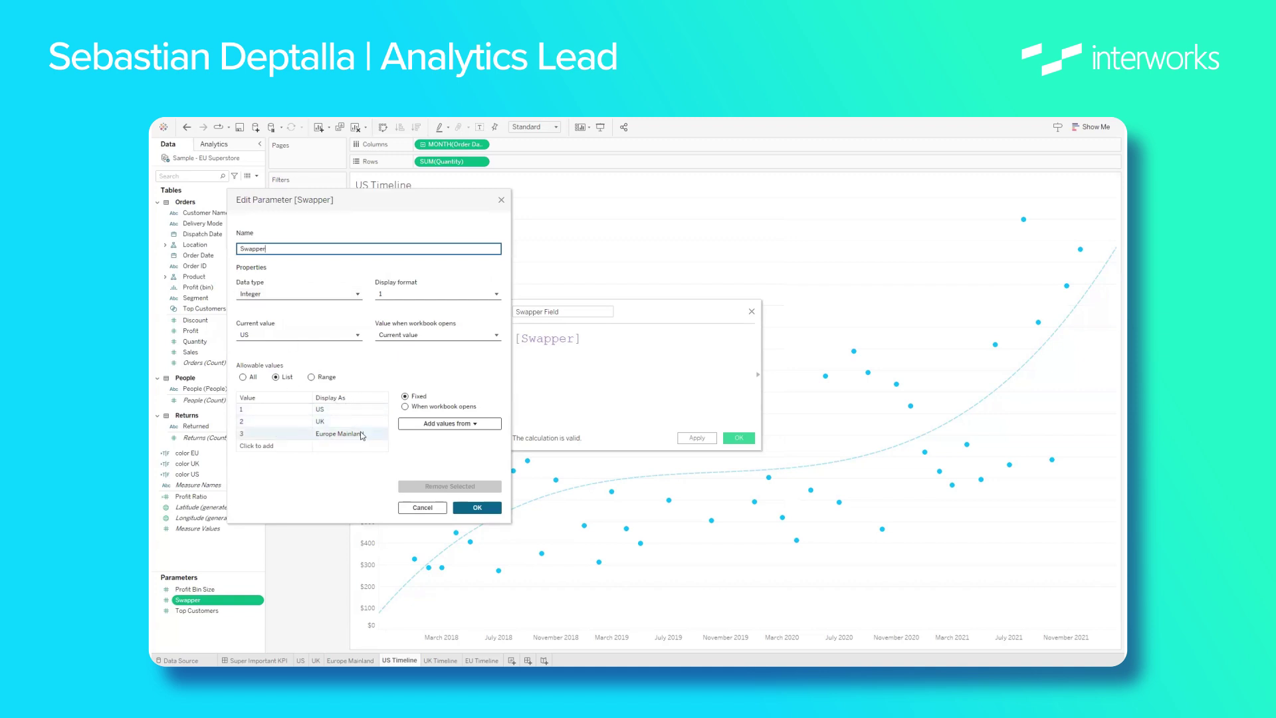
click(262, 296)
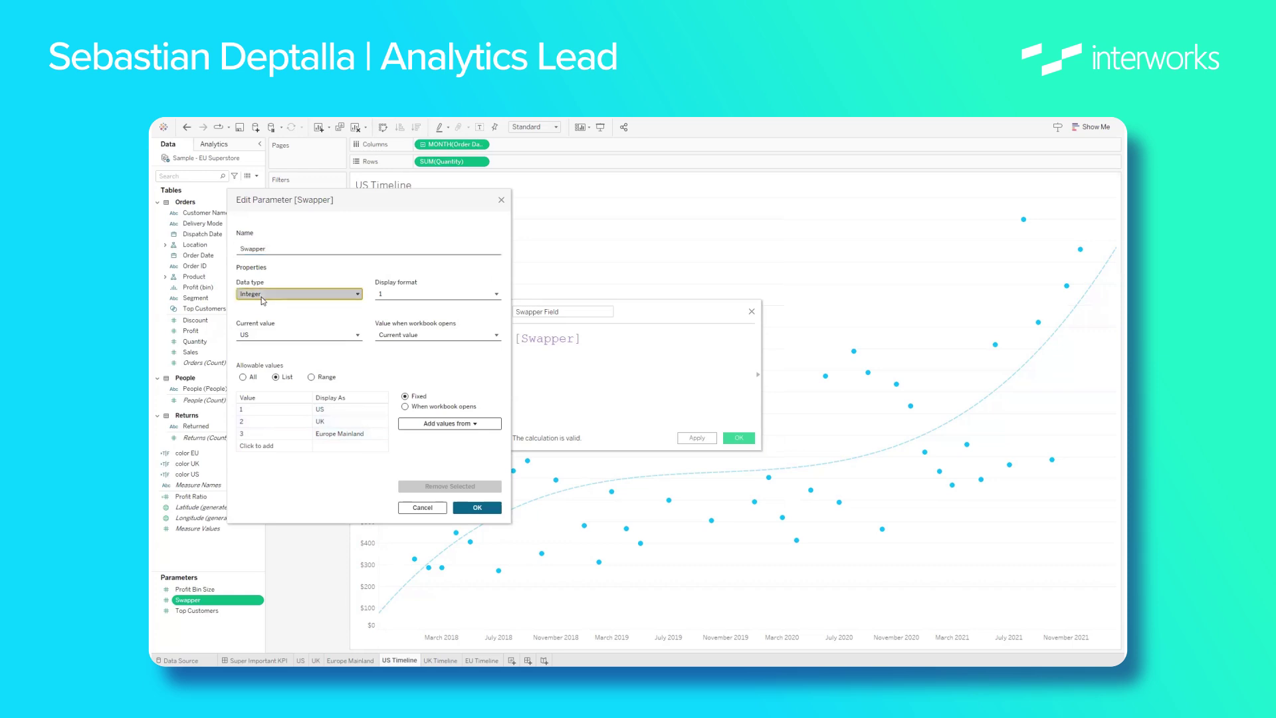
click(276, 321)
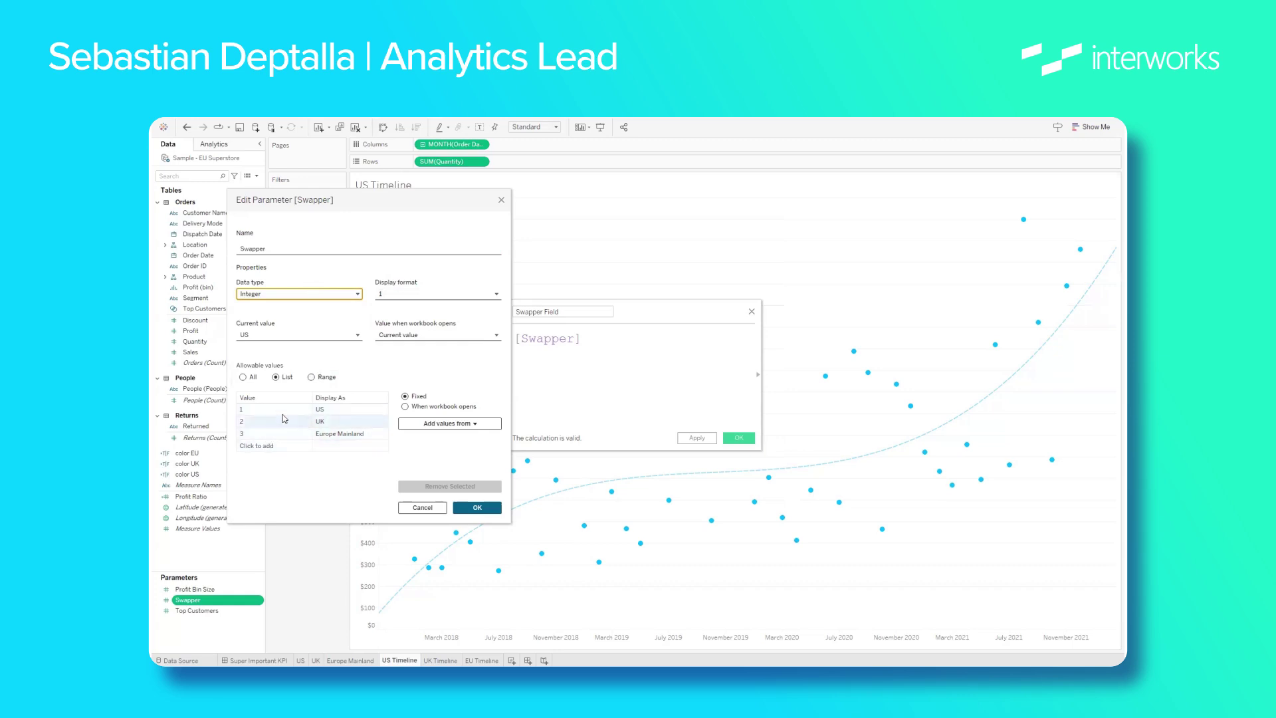
click(478, 507)
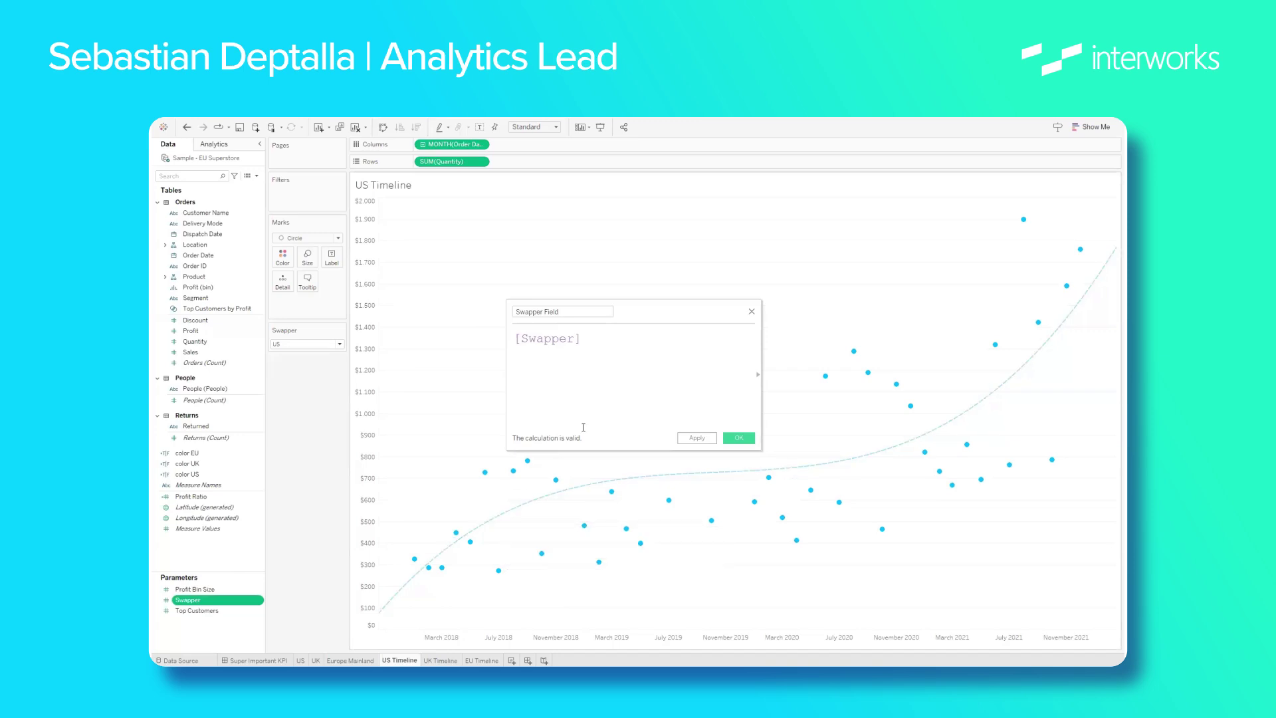
Save the Swapper Field calculation and filter the US Timeline sheet by it as a dimension, using the custom value 1
drag(674, 314, 648, 269)
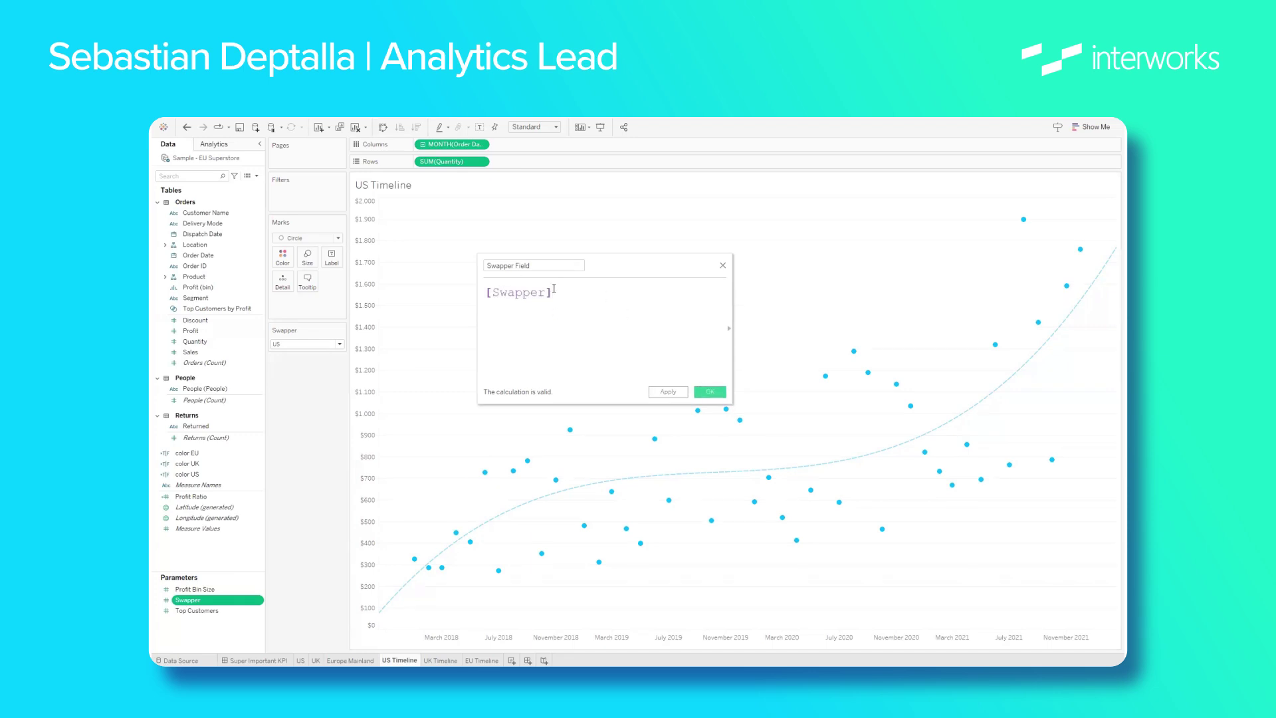
click(709, 392)
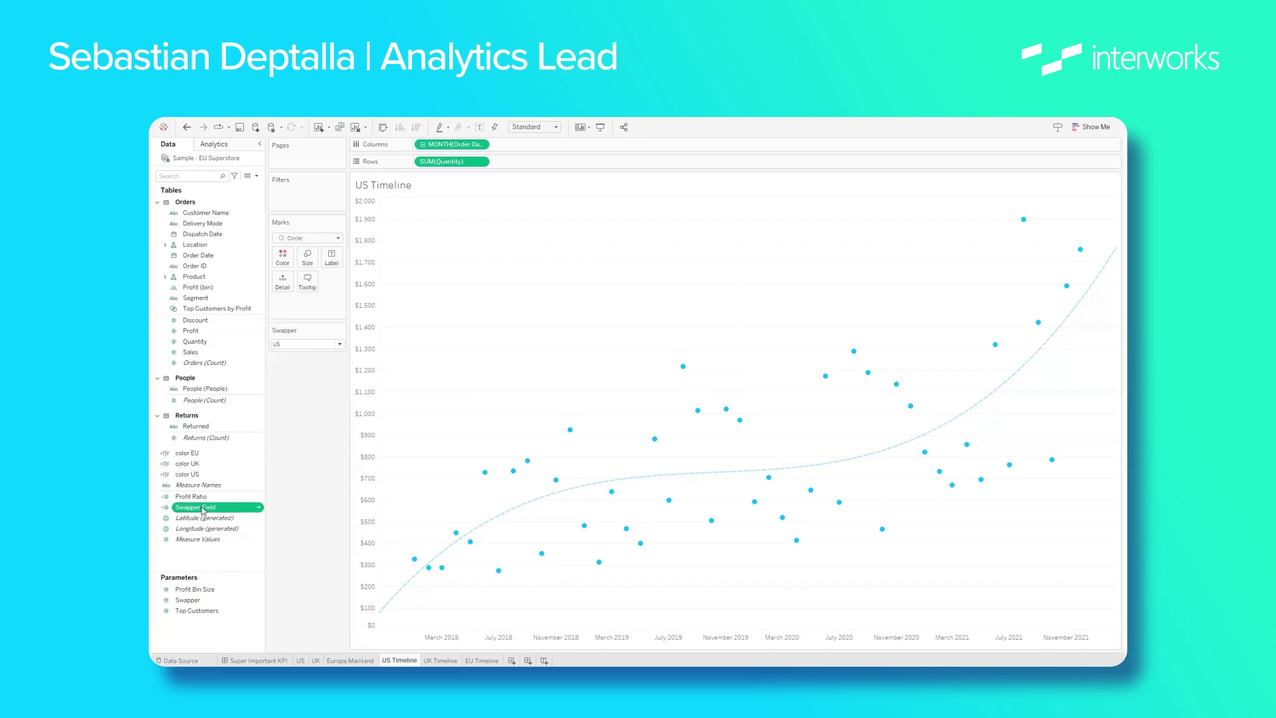
mouse_move(203, 510)
mouse_down()
mouse_move(203, 477)
mouse_move(245, 411)
mouse_move(297, 194)
mouse_up()
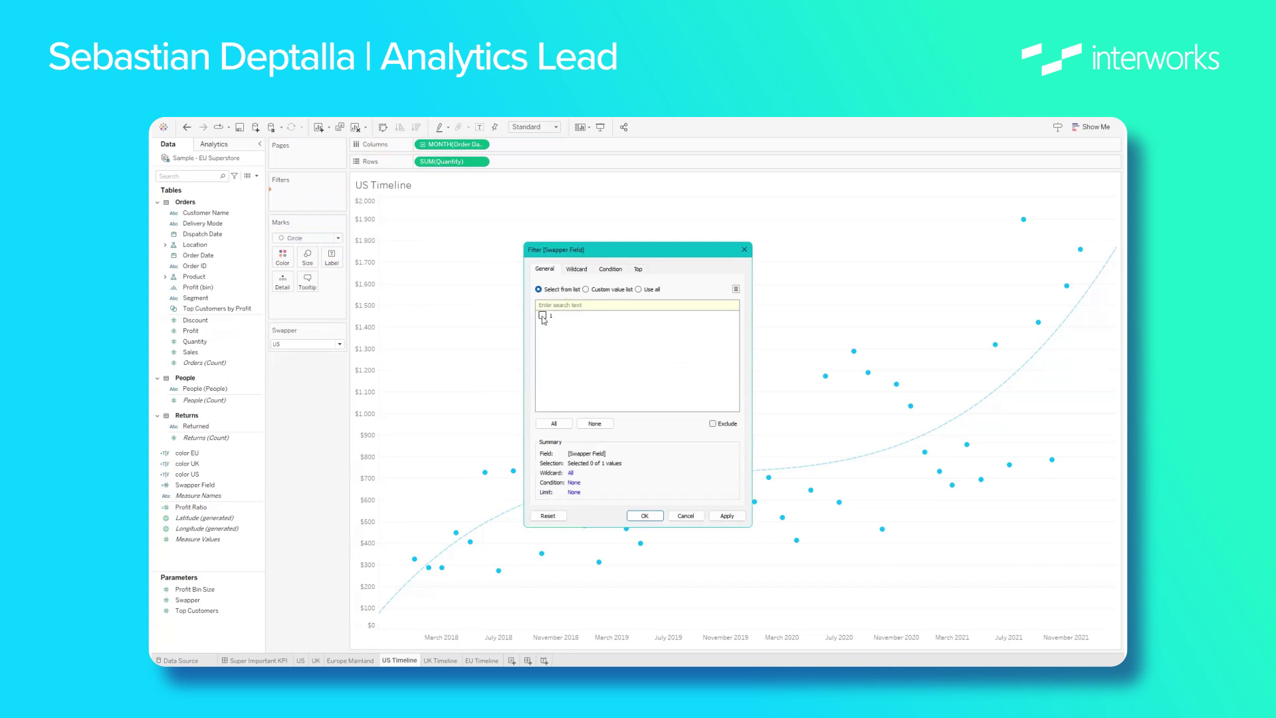
click(586, 289)
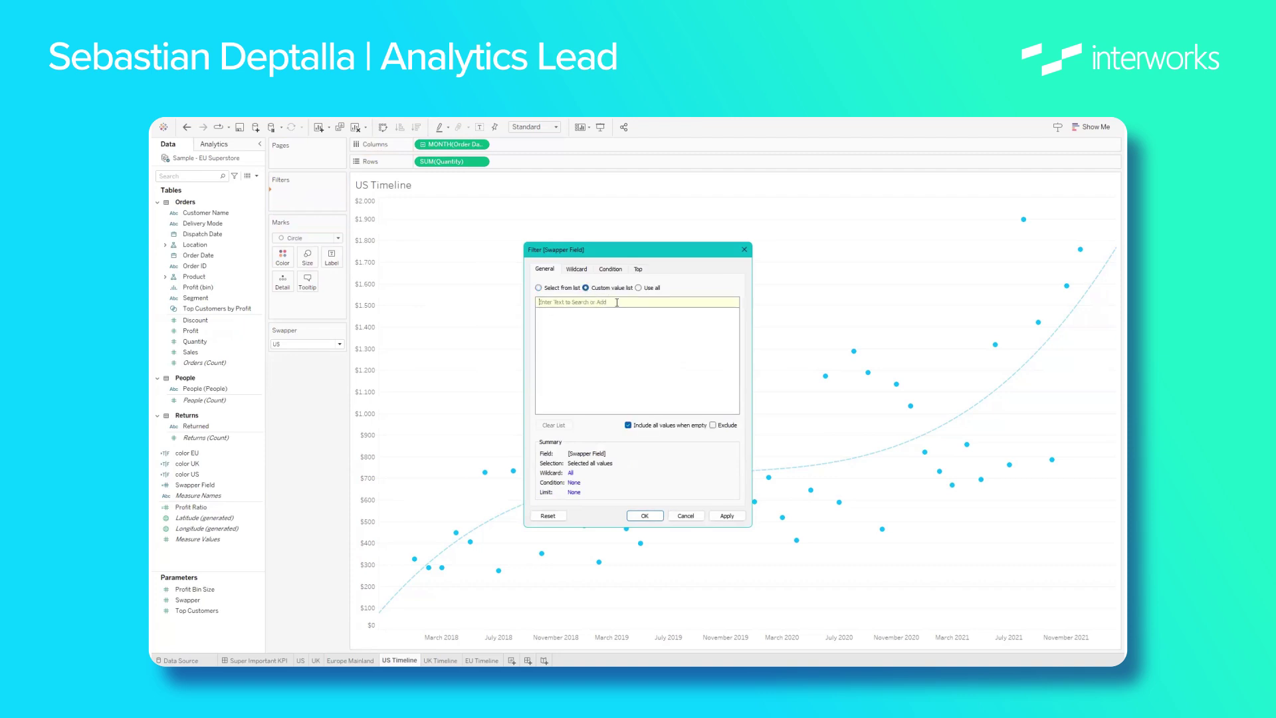
text(1)
click(726, 302)
click(559, 314)
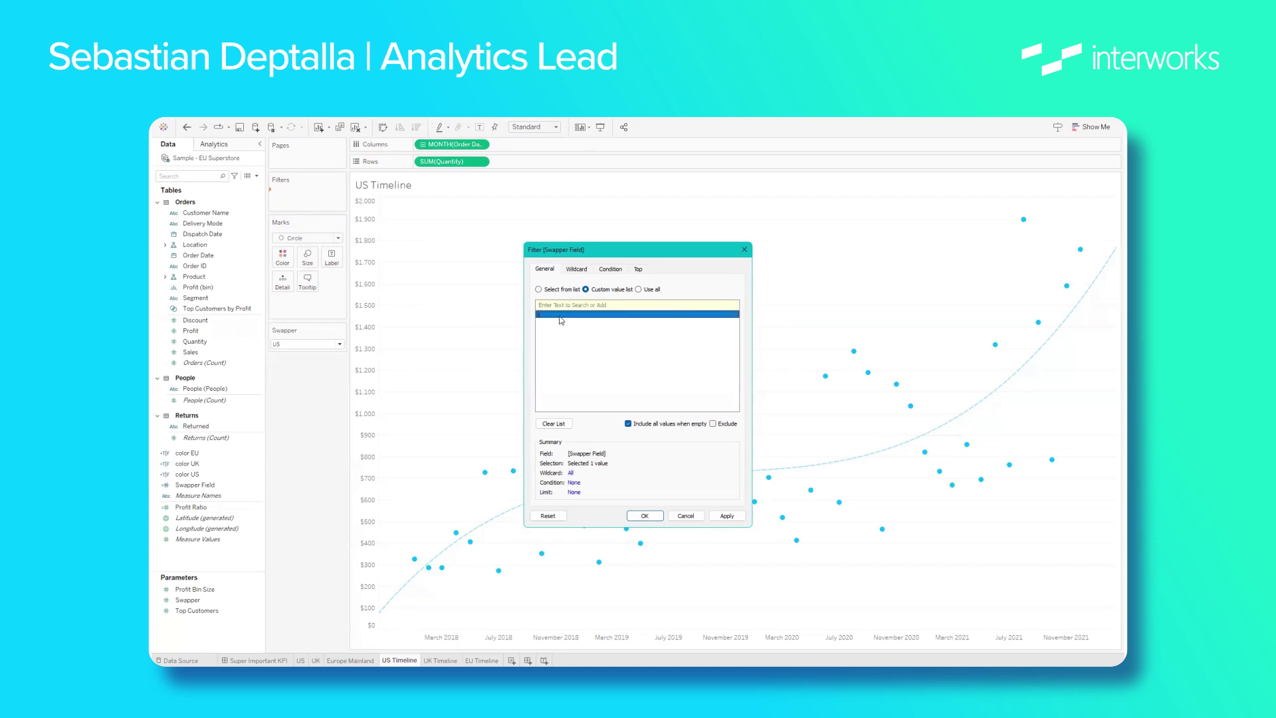
click(646, 515)
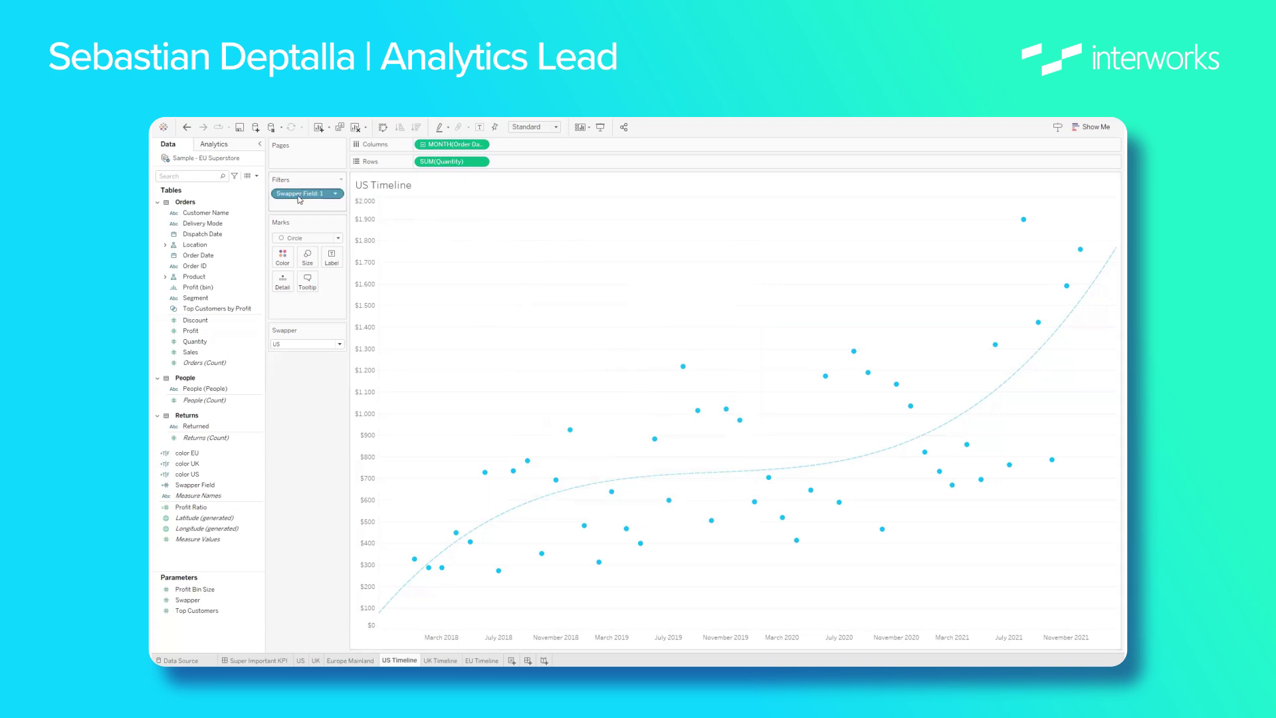
Test the US Timeline filter by switching the Swapper parameter to UK and back to US
click(287, 345)
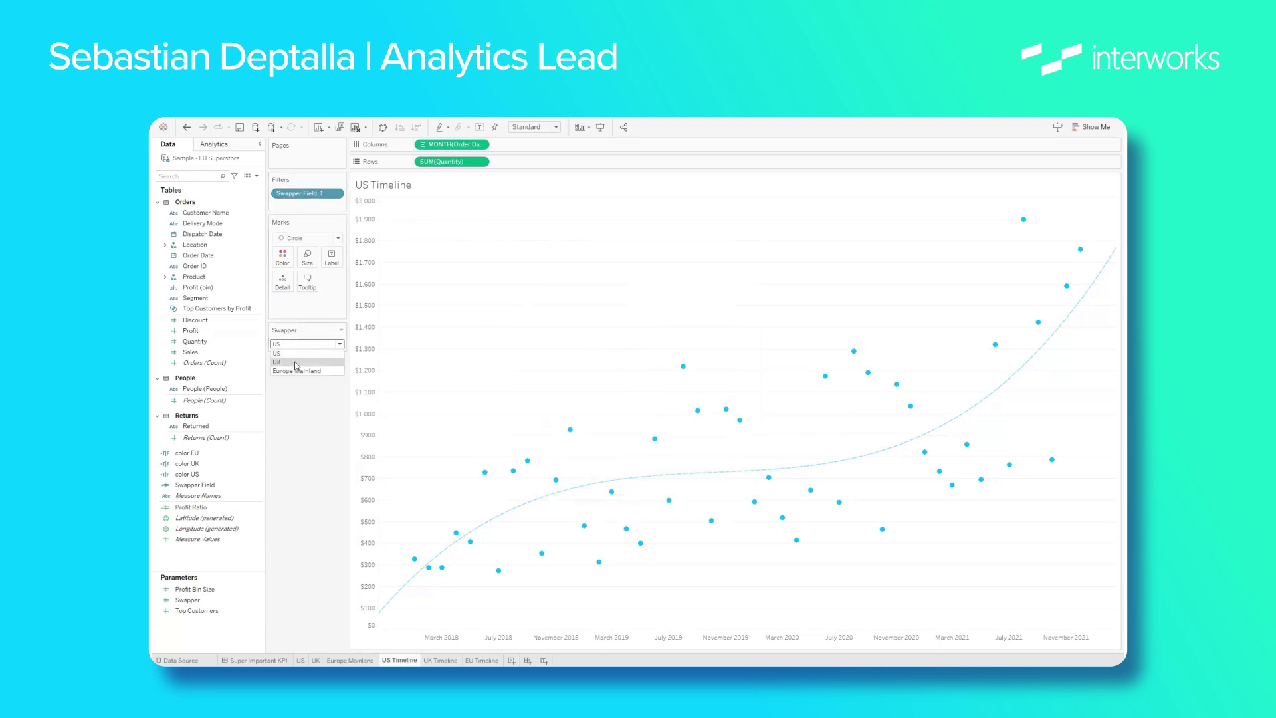
click(295, 363)
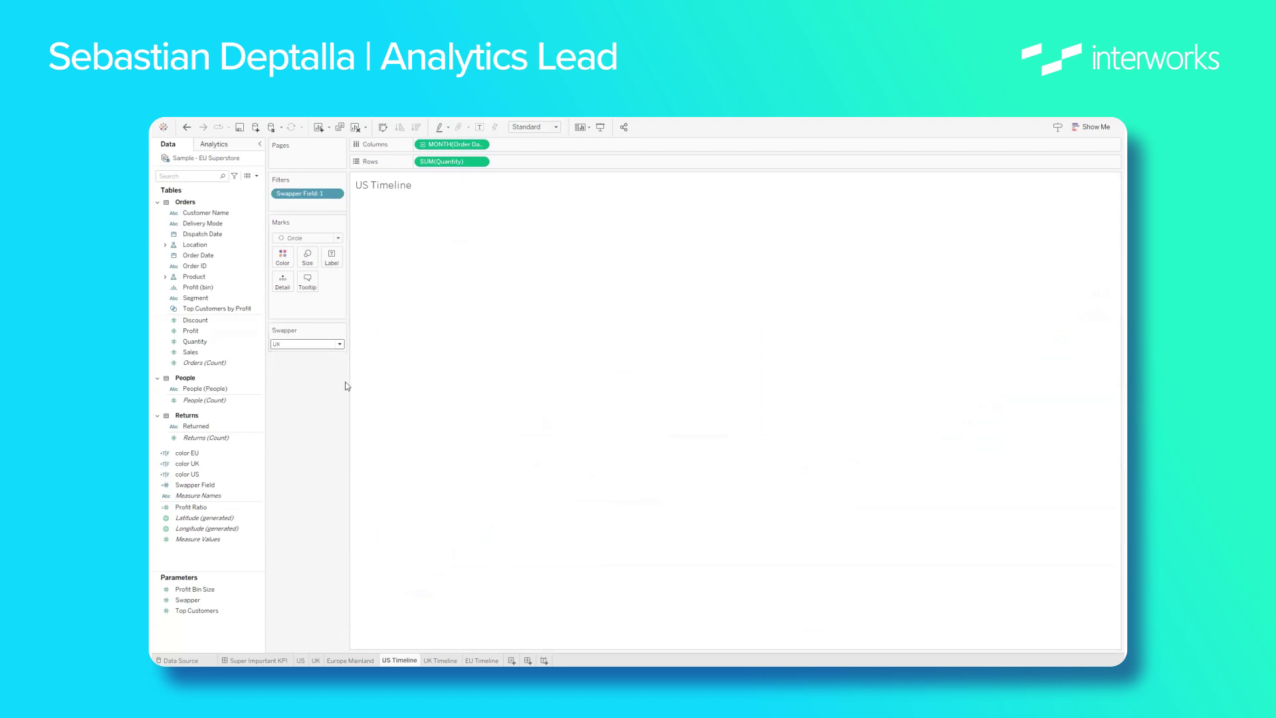
click(294, 346)
click(302, 353)
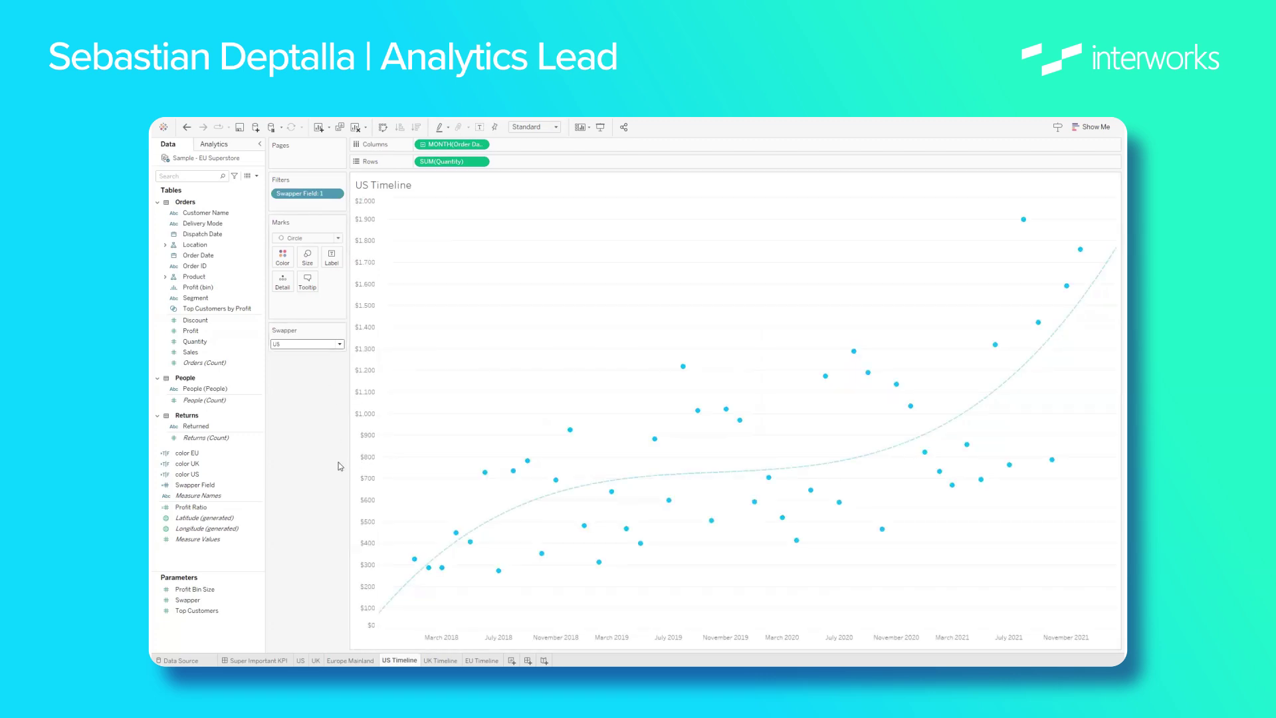
Filter the UK Timeline sheet by Swapper Field, using the custom value 2
click(441, 660)
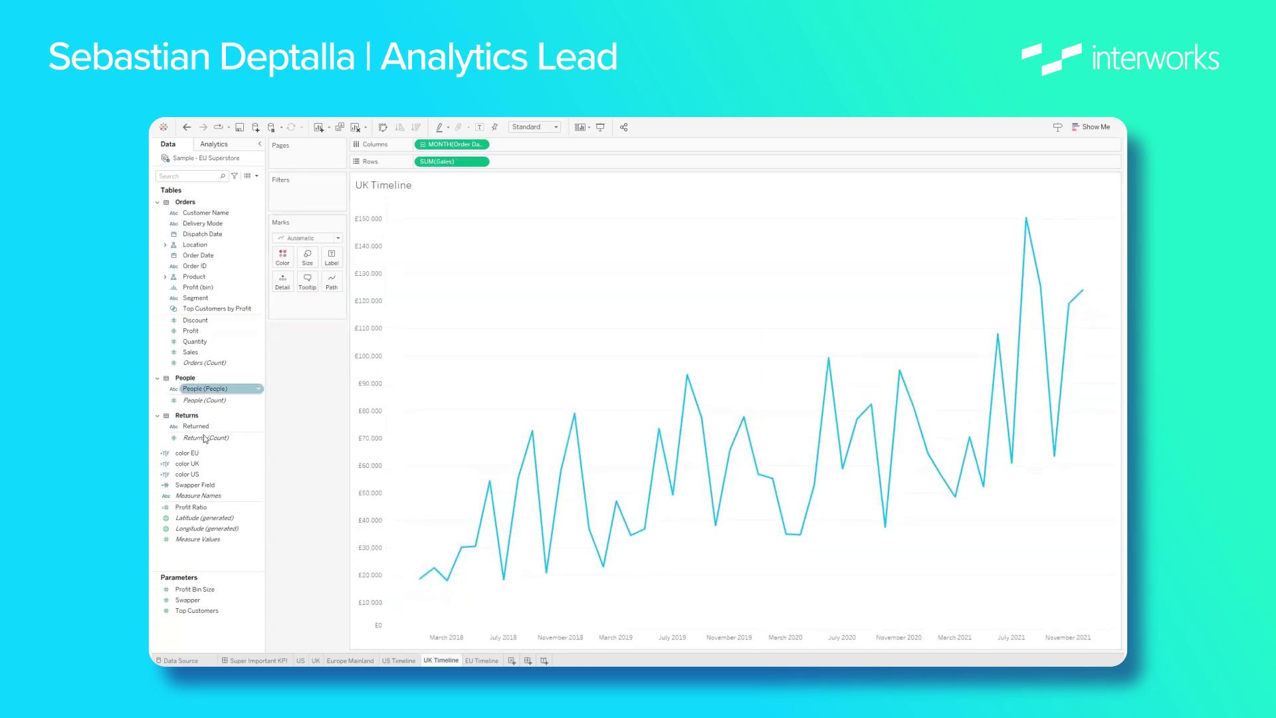
drag(200, 484, 292, 197)
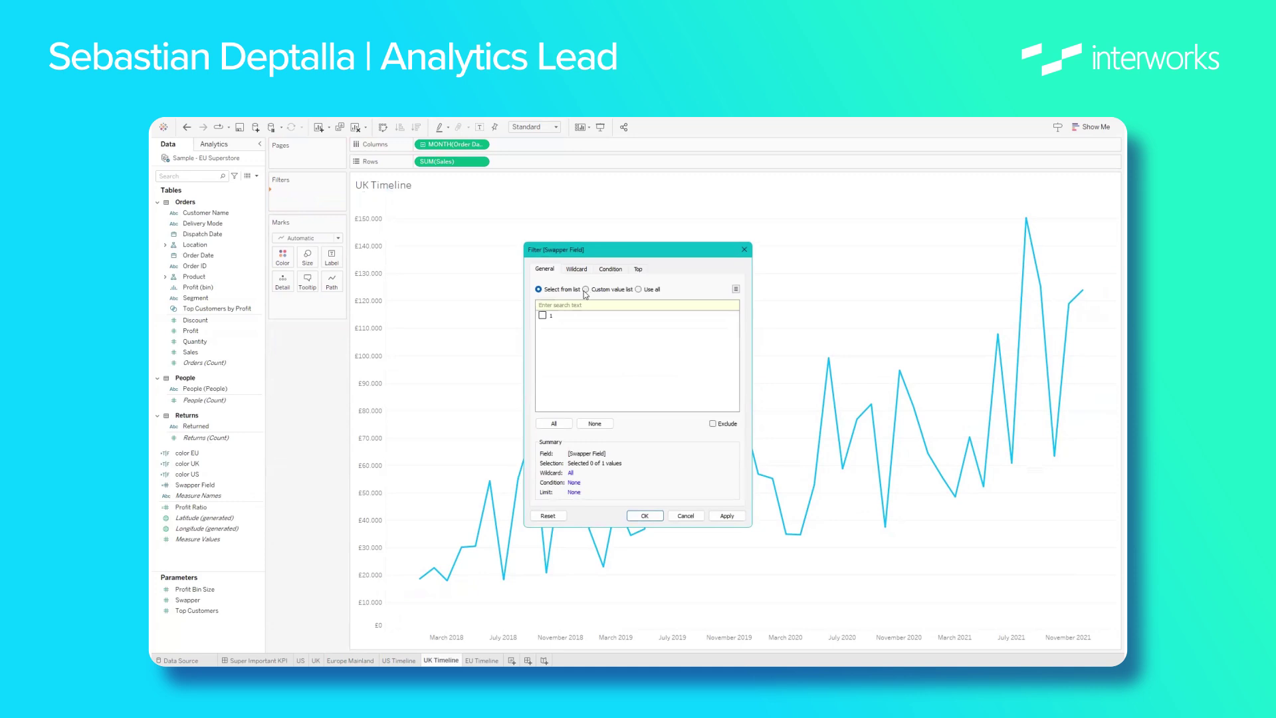
click(585, 290)
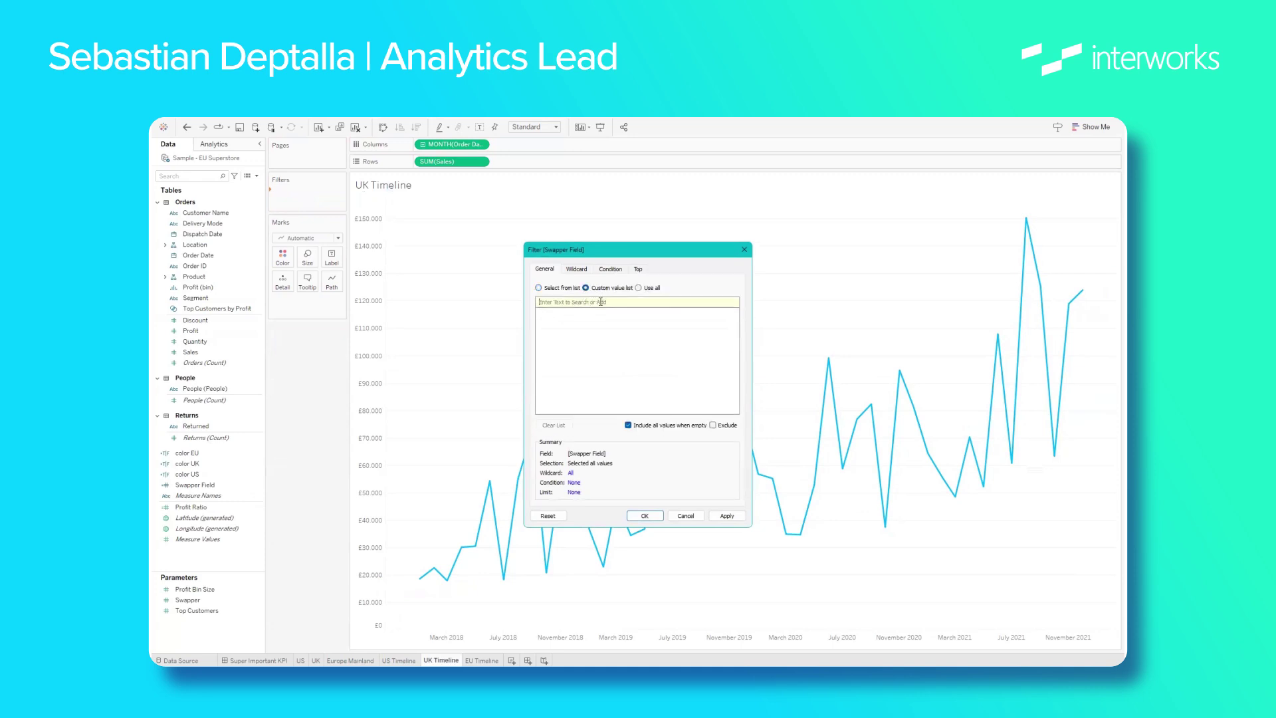
text(2)
click(726, 302)
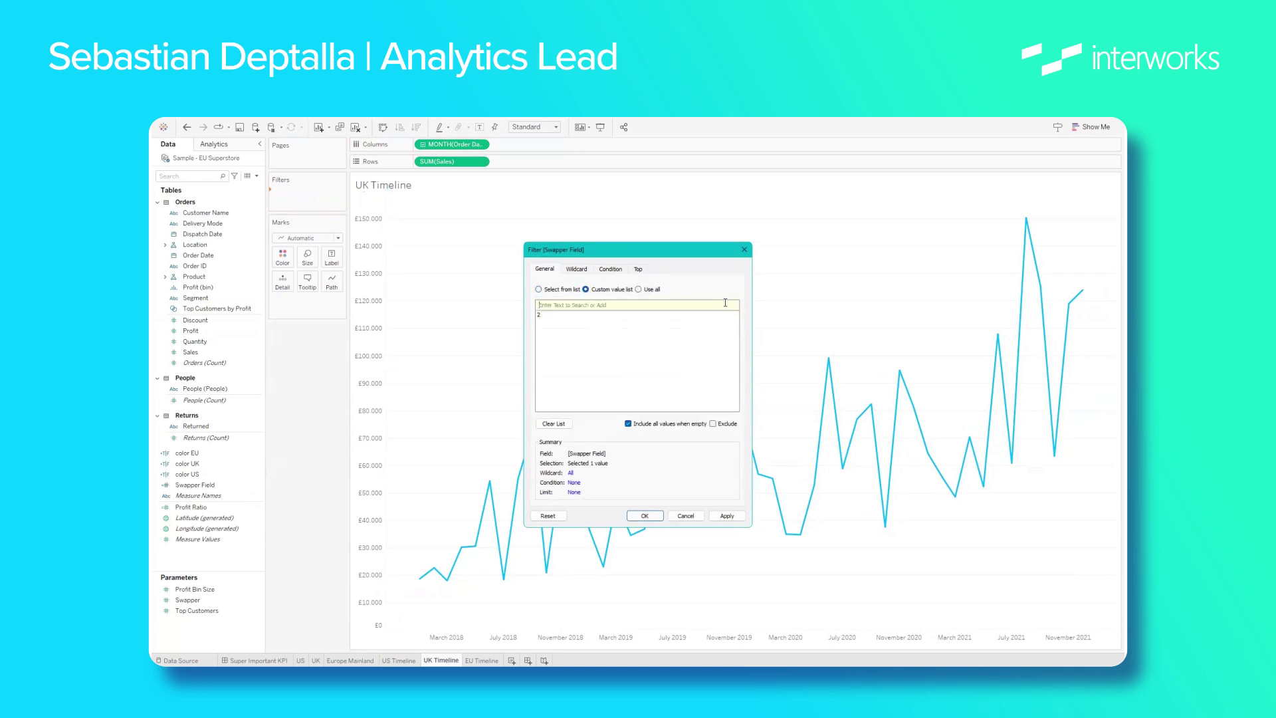
click(646, 516)
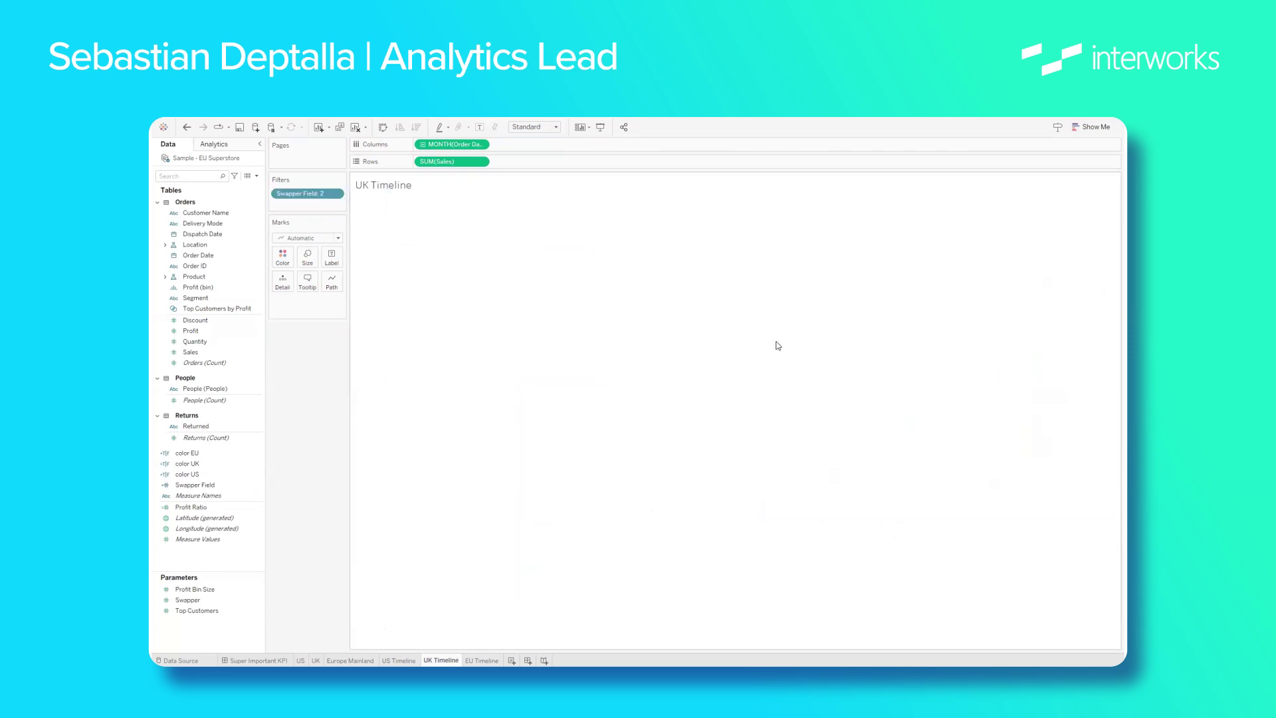
Filter the EU Timeline sheet by Swapper Field, using the custom value 3
click(487, 662)
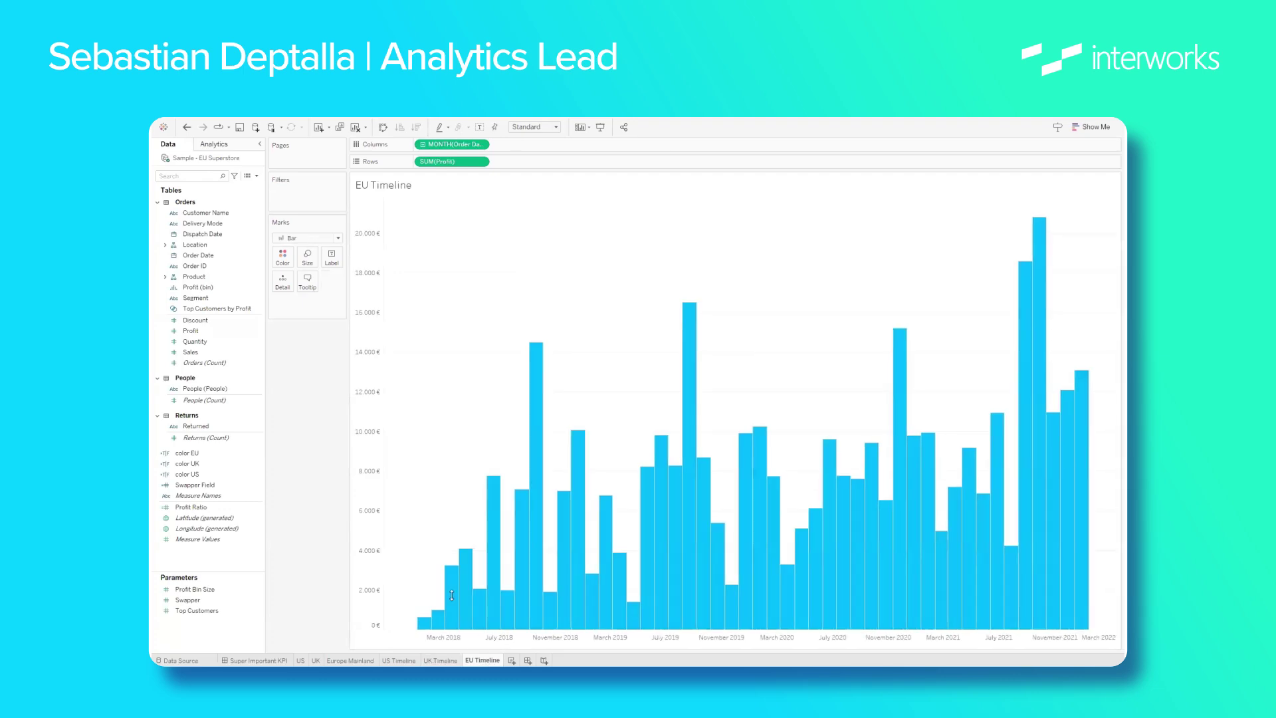
drag(216, 488, 299, 194)
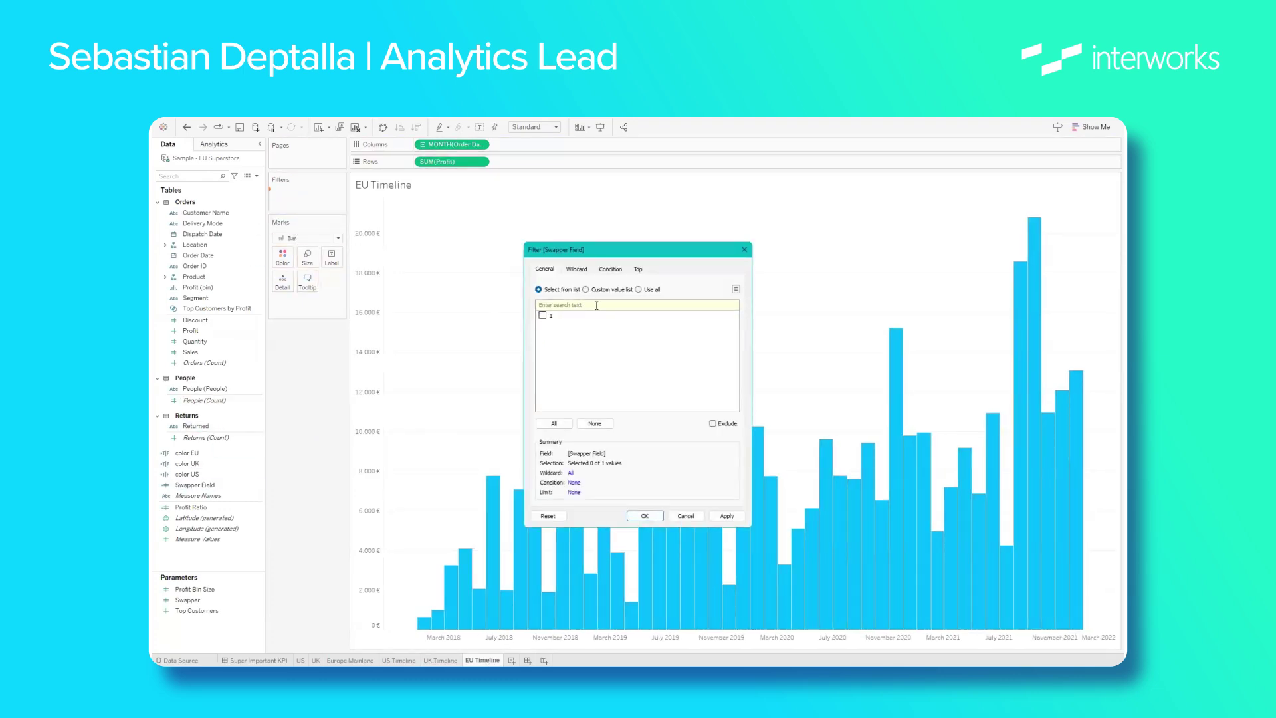
click(588, 290)
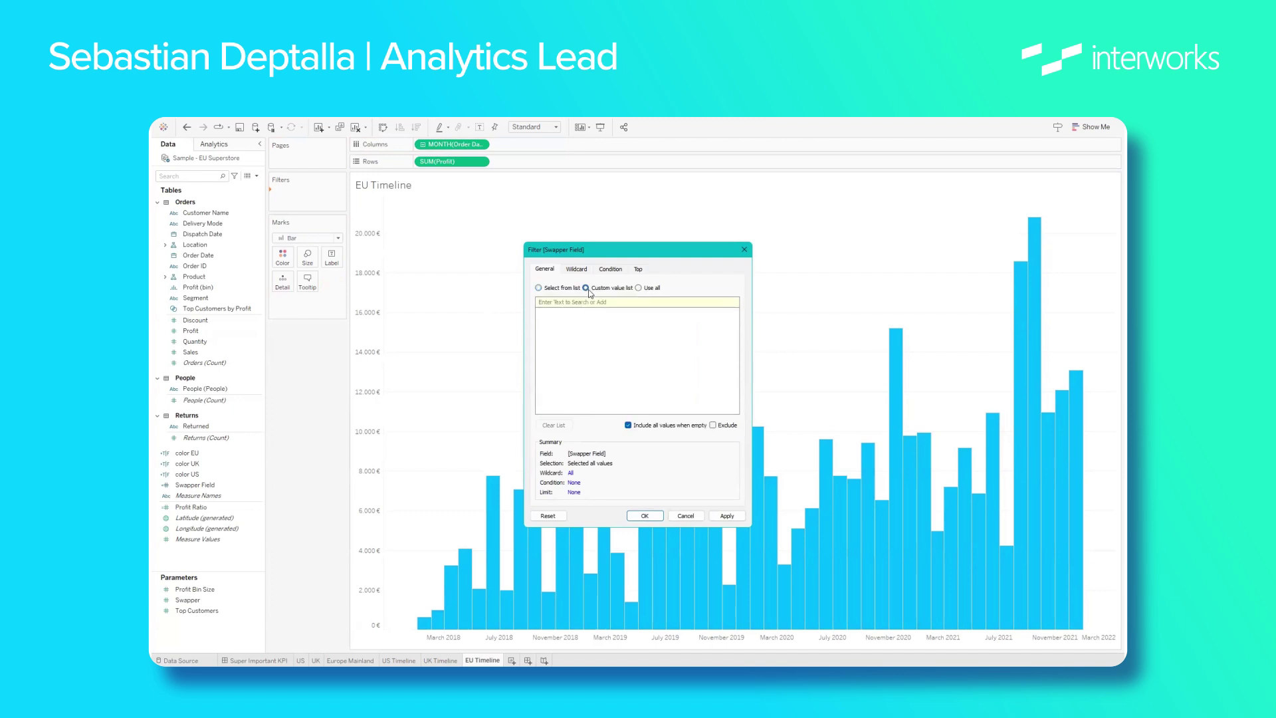
text(3)
click(725, 302)
click(586, 314)
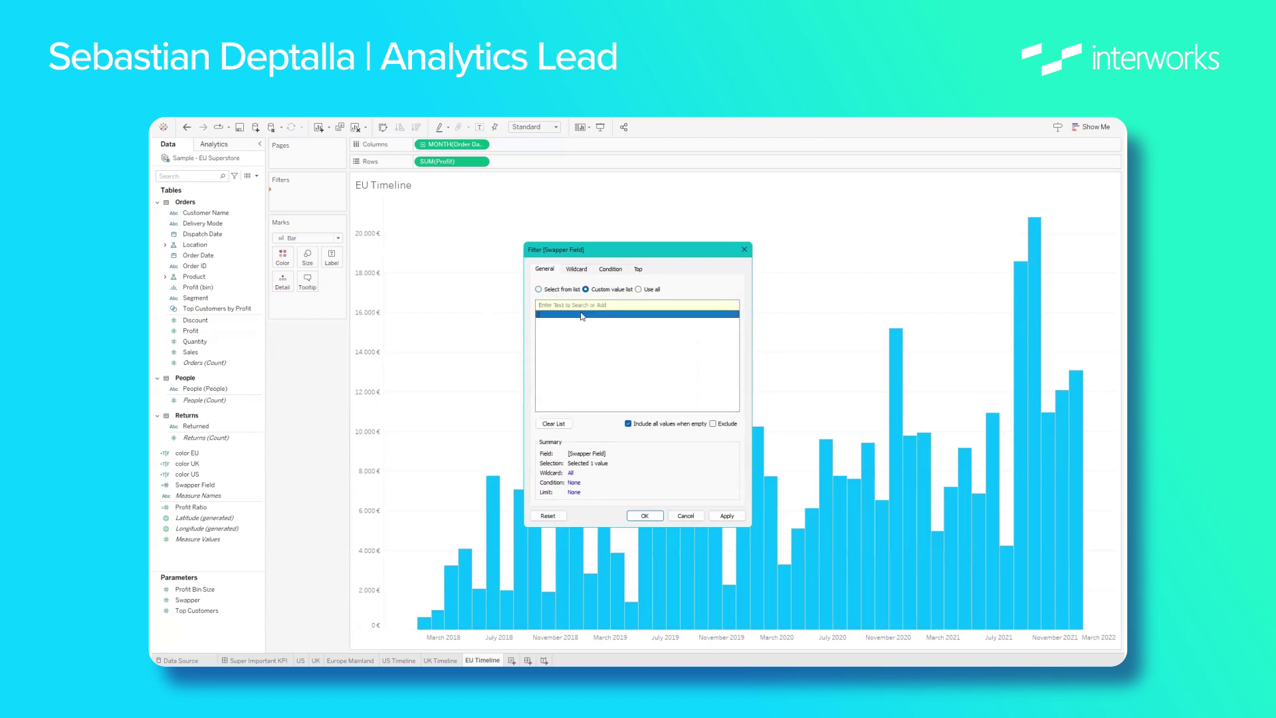
click(644, 515)
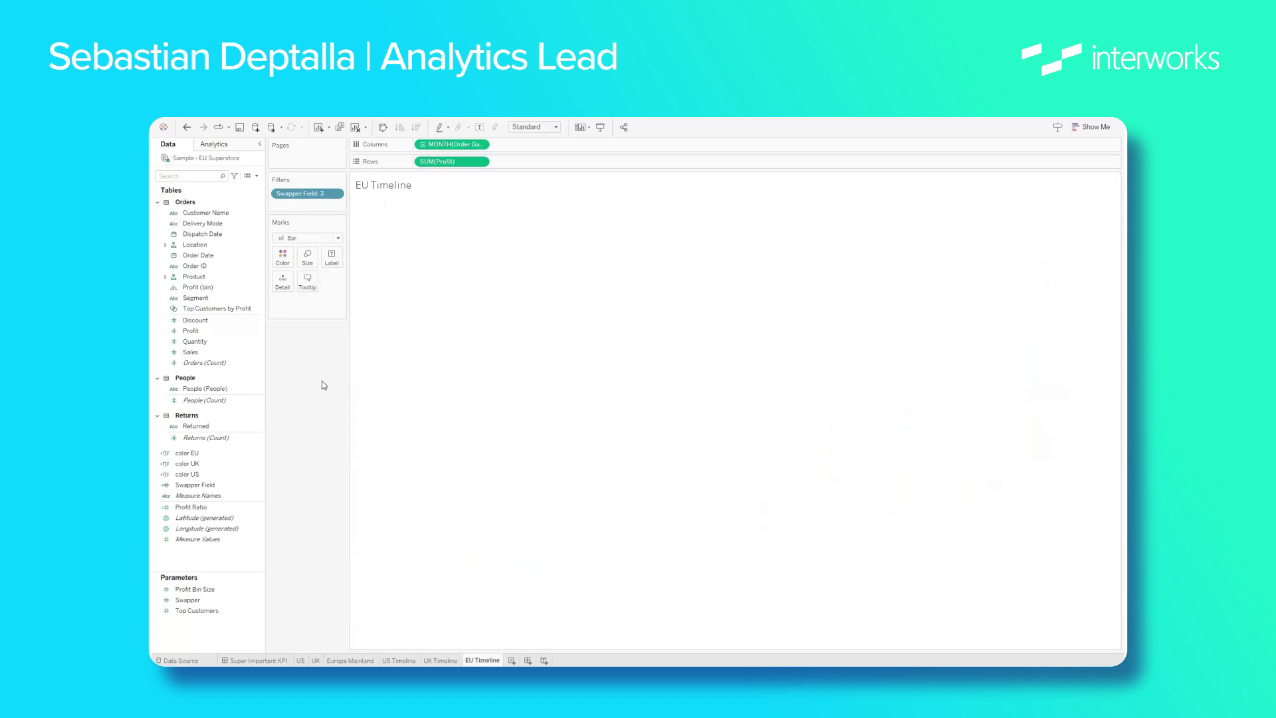
Test the sheet swapping on the Super Important KPI dashboard by switching the timeline parameter to UK and then Europe Mainland
click(261, 661)
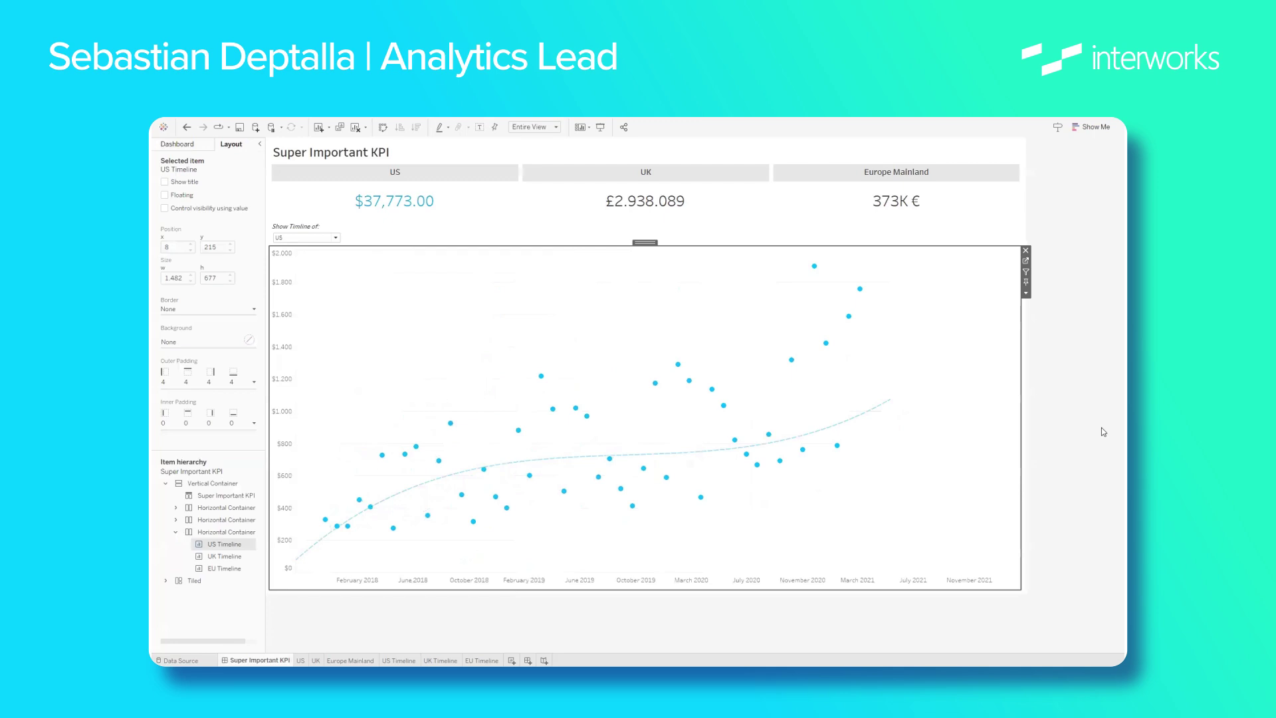
click(1111, 225)
click(296, 239)
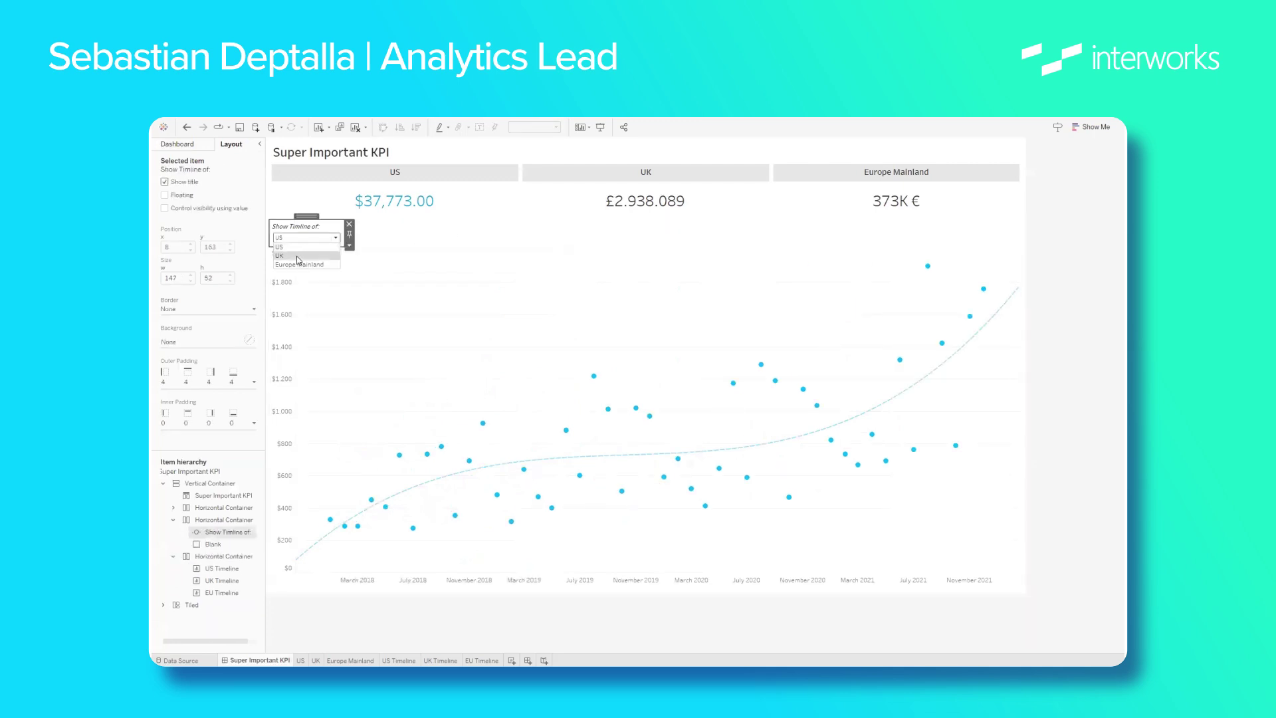
click(297, 257)
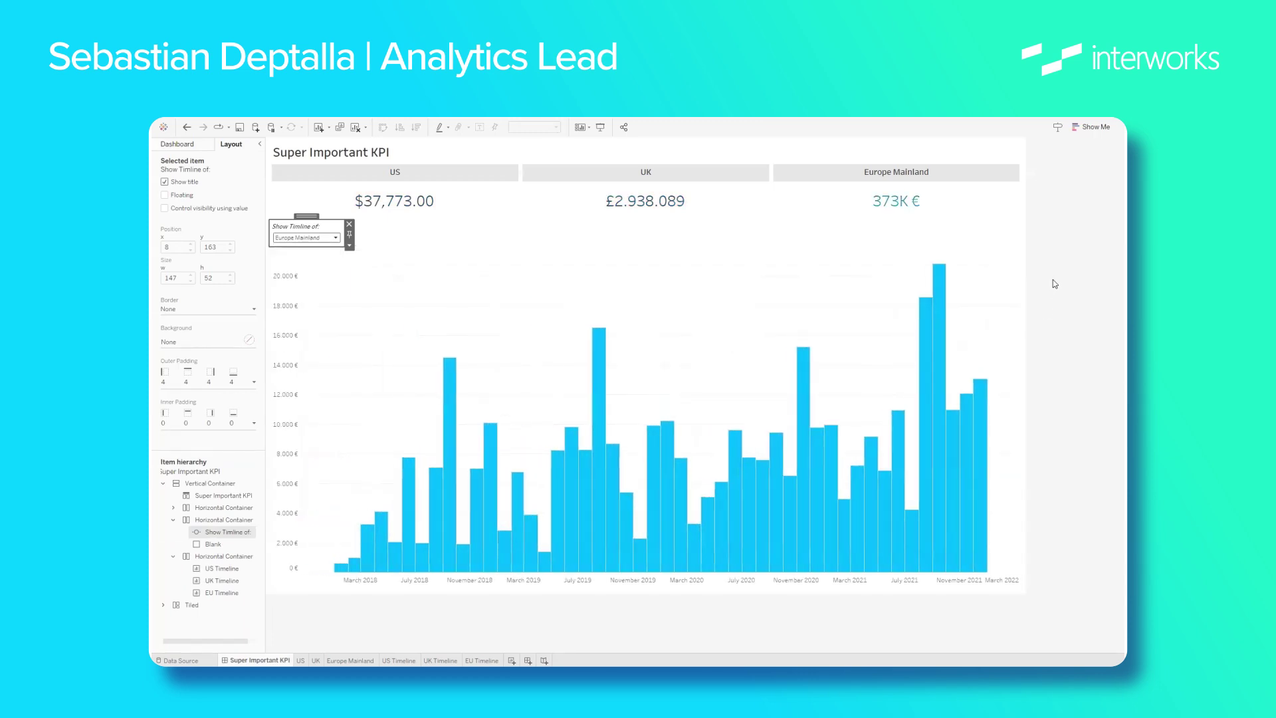
click(1060, 256)
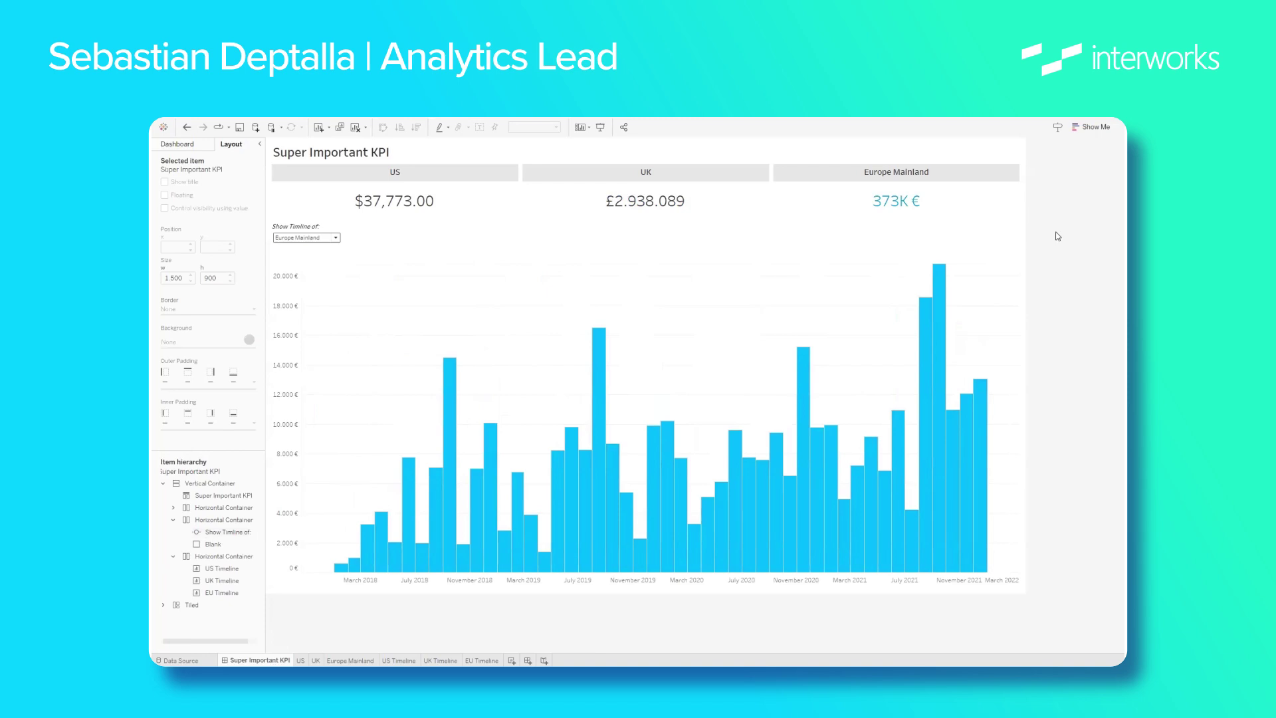